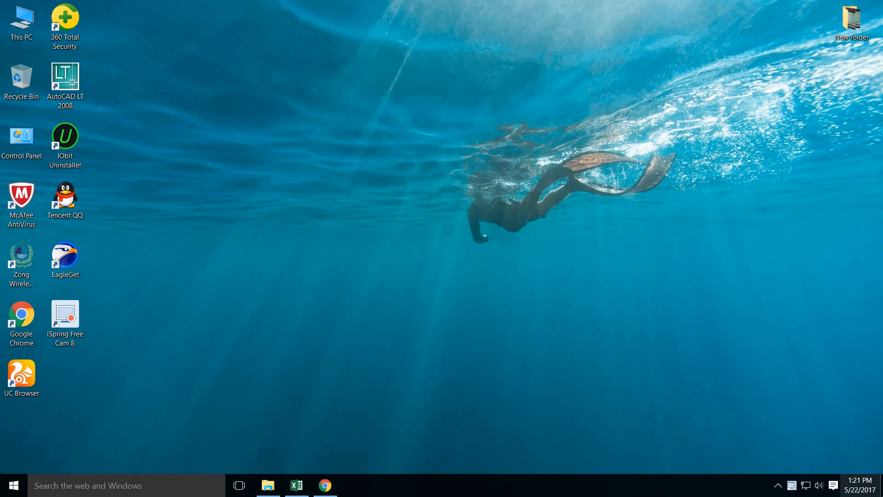
Step: Switch to the open Excel workbook Book1 and go to Sheet2
right_click(881, 485)
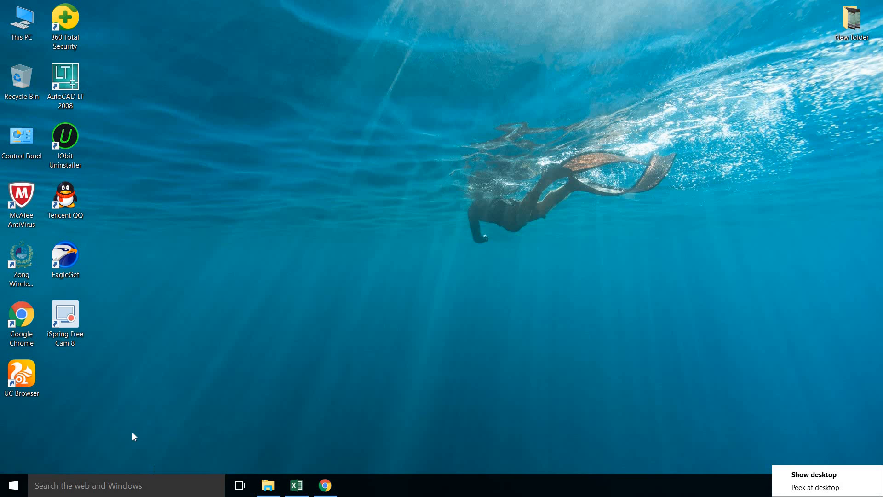
click(297, 485)
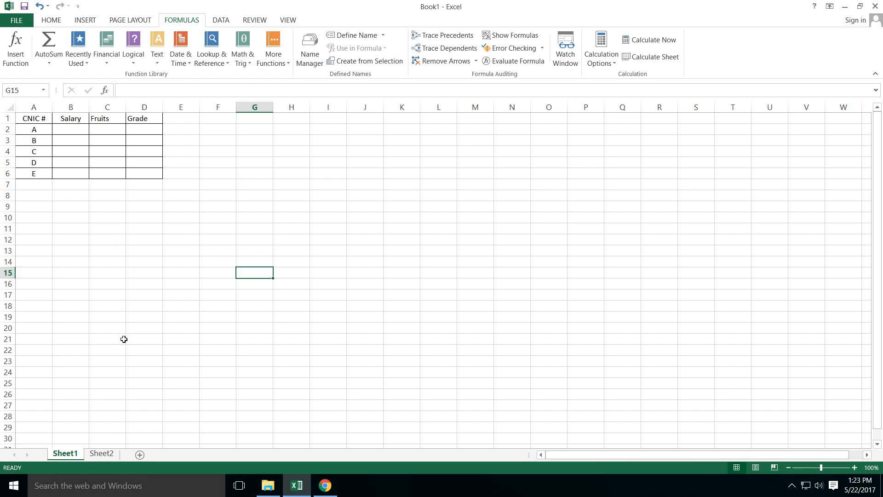
click(100, 454)
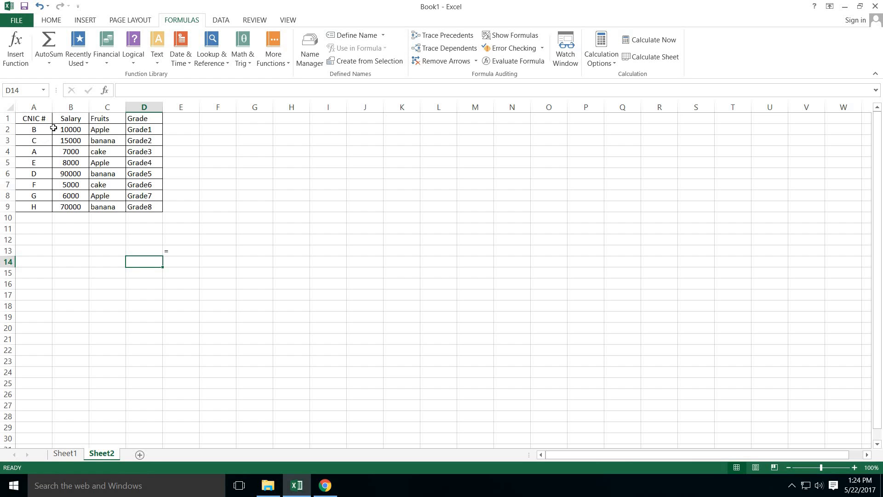
Step: Look through the function library categories, from AutoSum, Financial and Logical to Text, Date & Time, Lookup & Reference, Math & Trig and More Functions
click(48, 61)
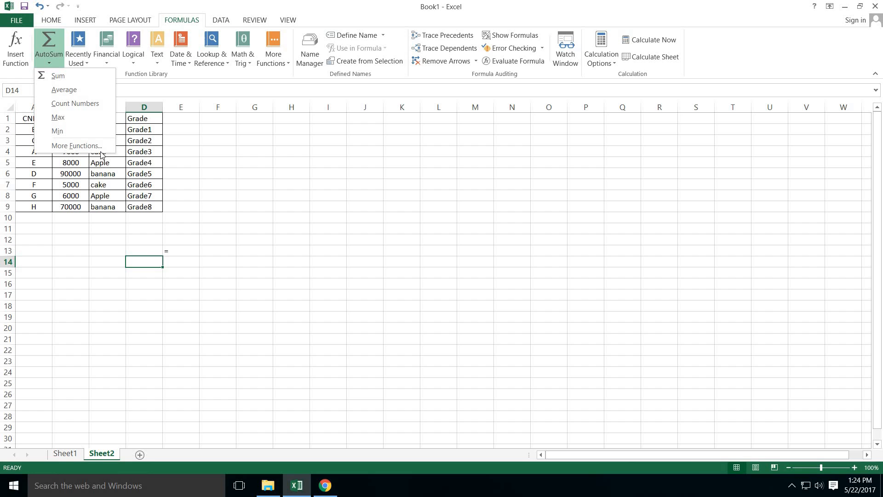
click(53, 61)
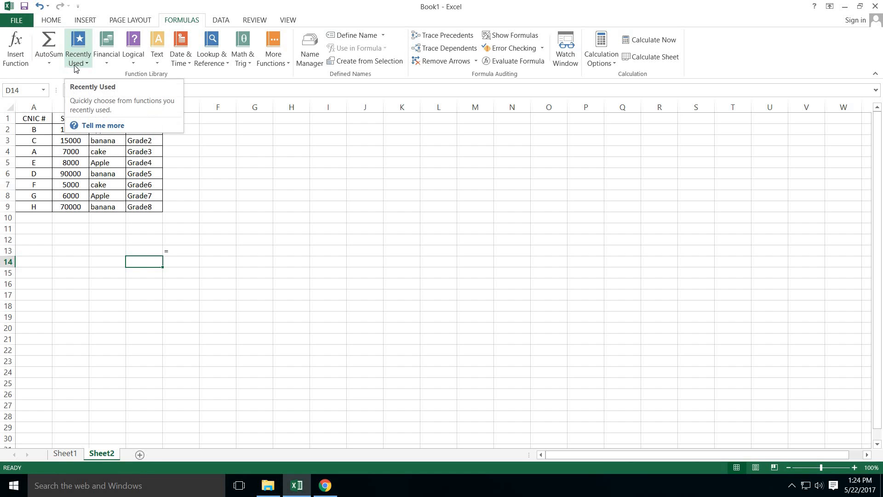
click(105, 62)
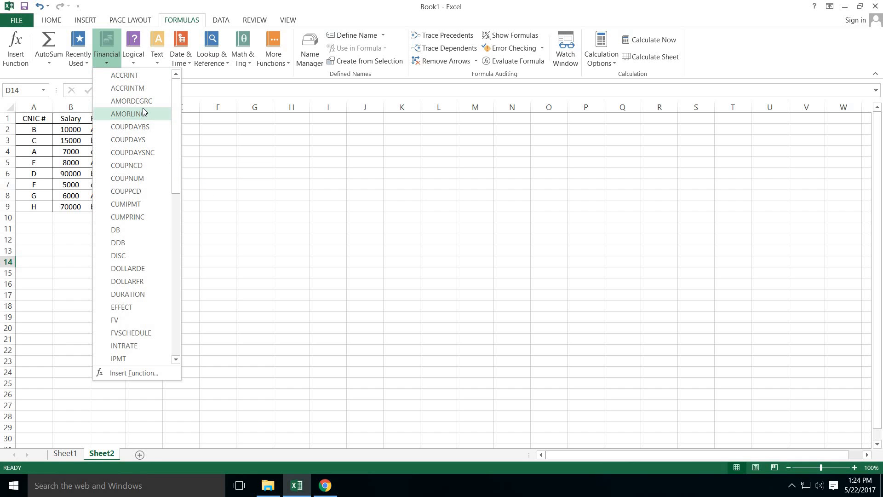
click(129, 56)
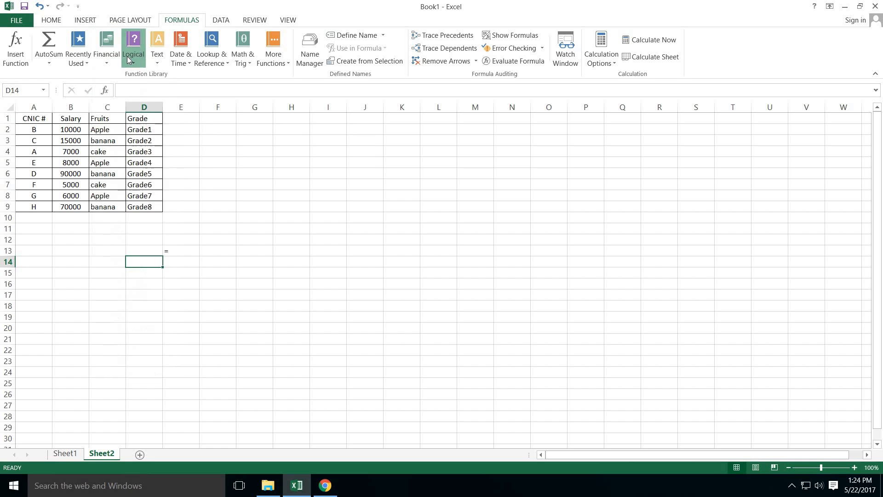
click(128, 57)
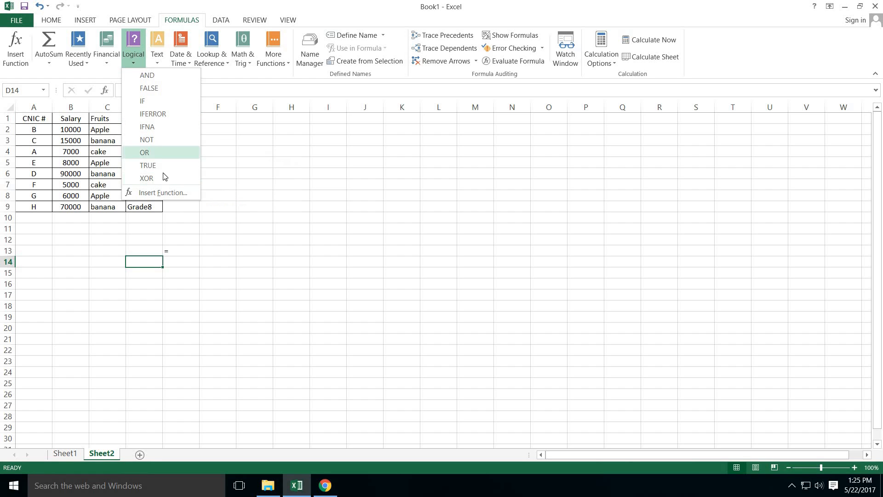
click(157, 61)
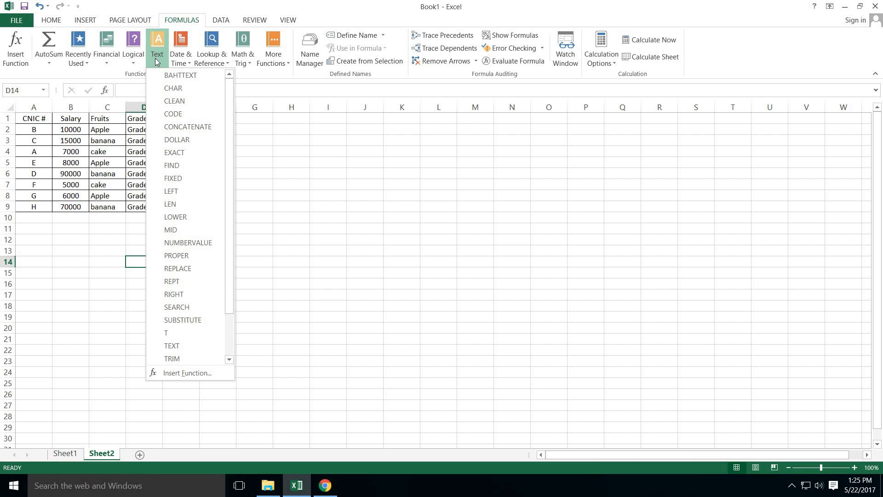
click(156, 61)
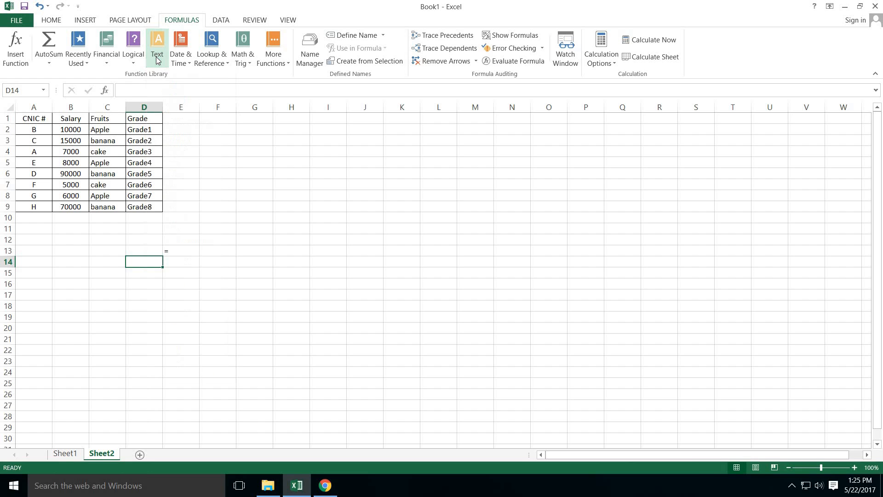
click(185, 63)
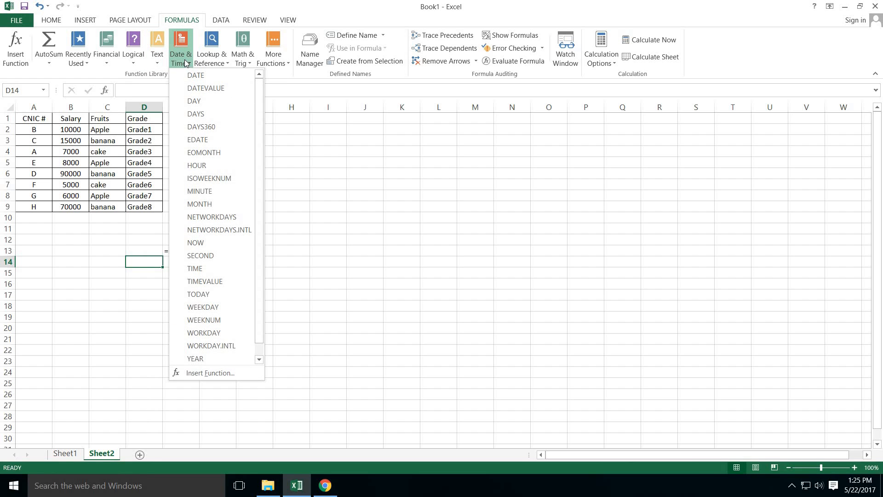
click(186, 61)
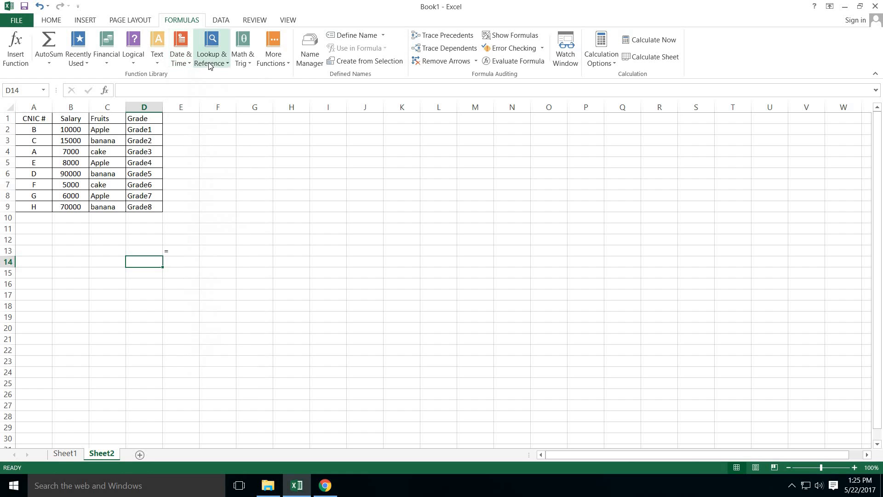
click(220, 63)
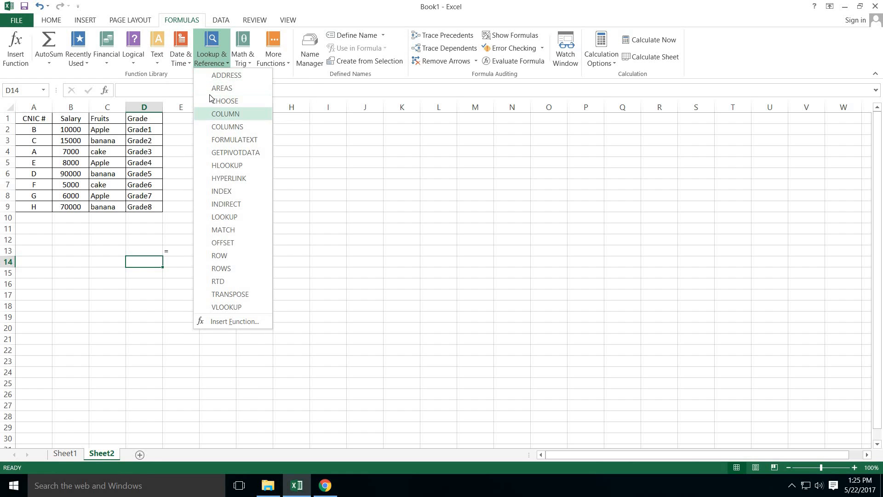
click(246, 62)
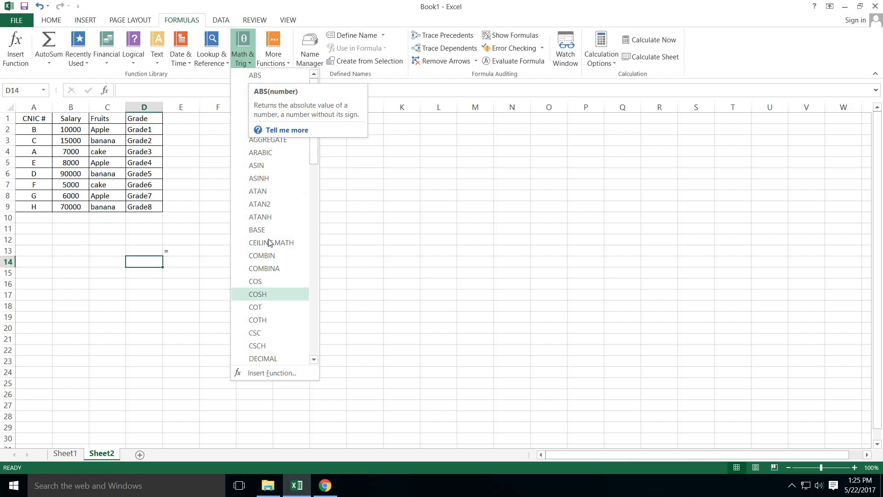
click(273, 61)
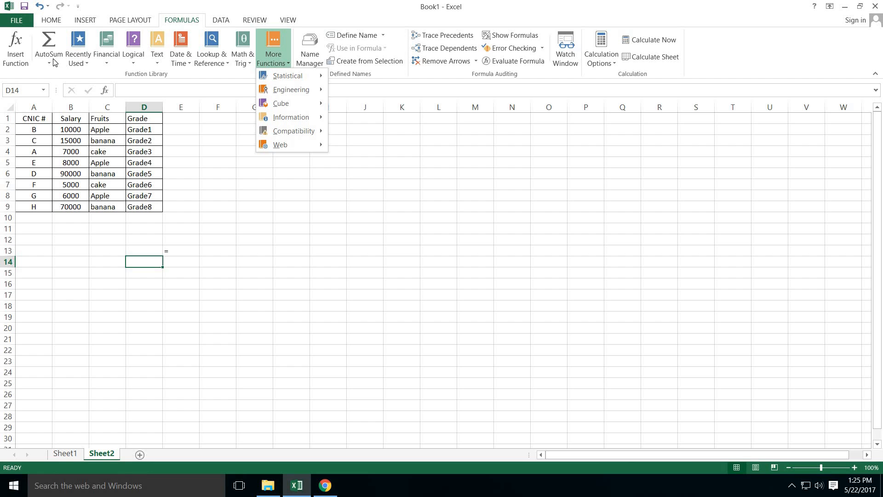
click(232, 202)
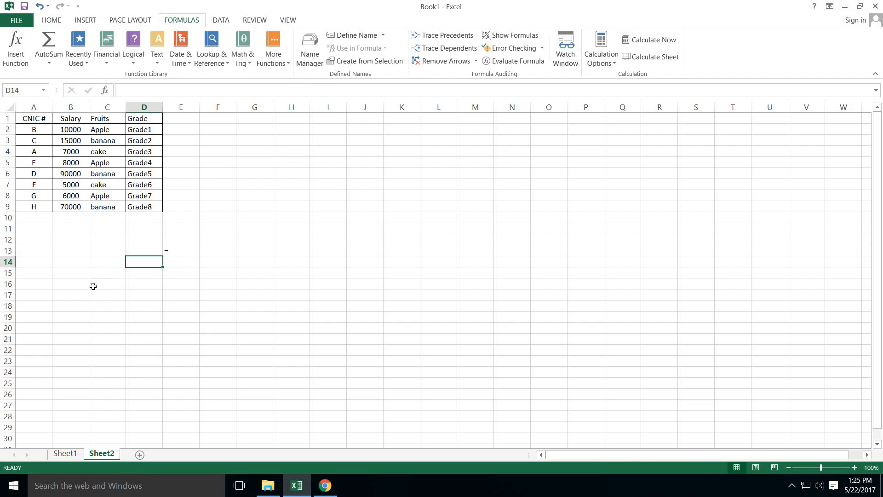
Step: Compare the CNIC #, Salary, Fruits and Grade columns of the source table on Sheet2 with the empty table on Sheet1
click(67, 118)
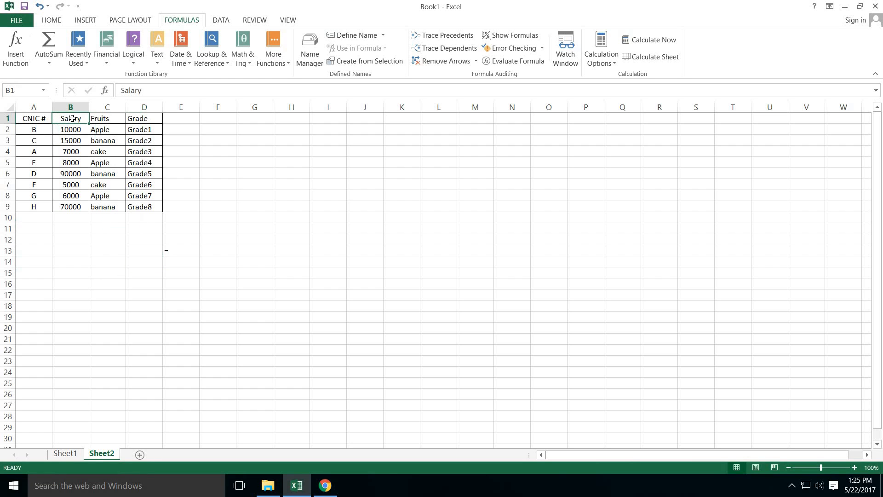
click(93, 118)
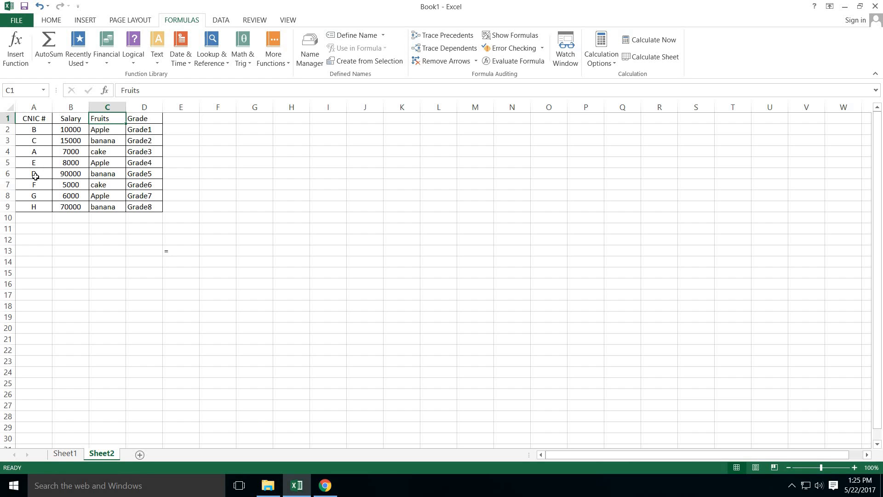
click(70, 455)
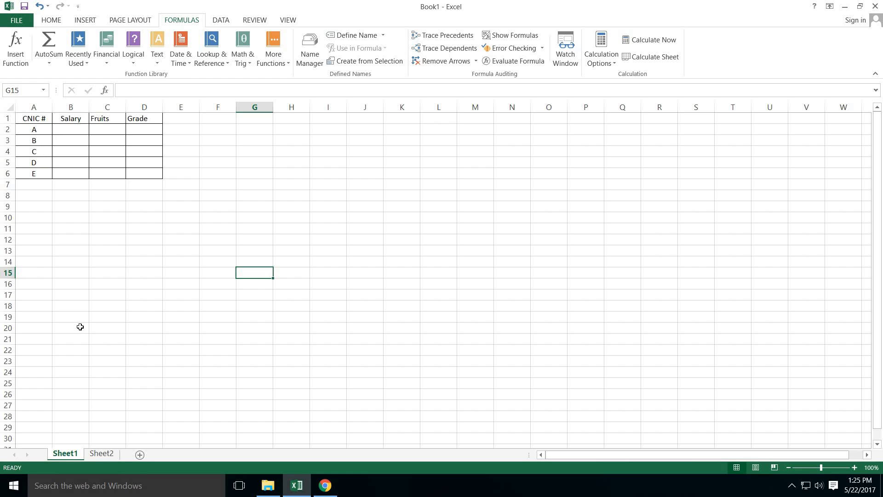
click(101, 454)
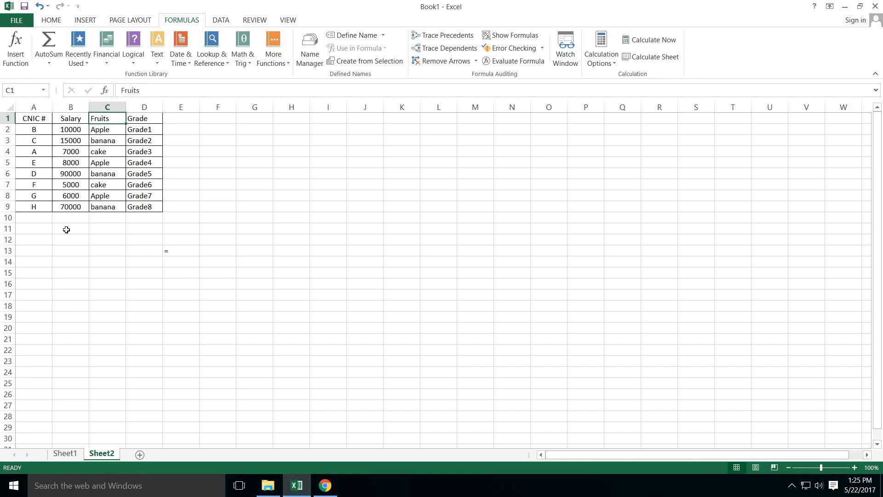
click(66, 453)
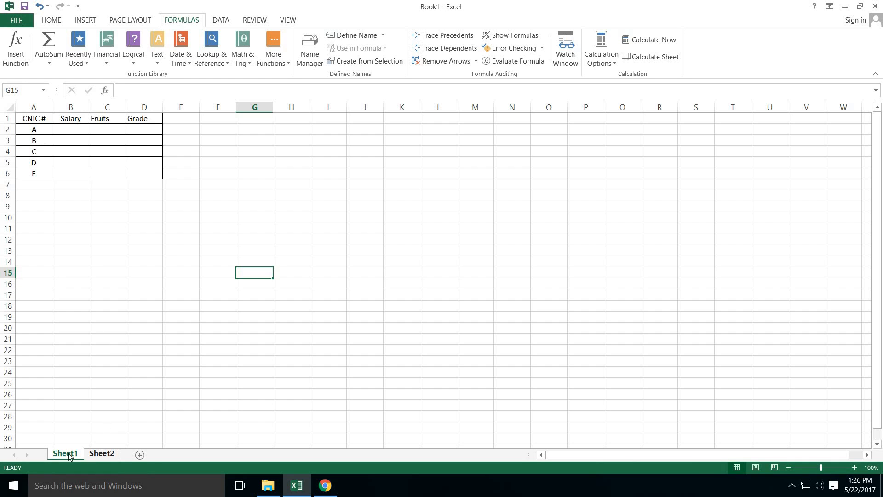
click(102, 453)
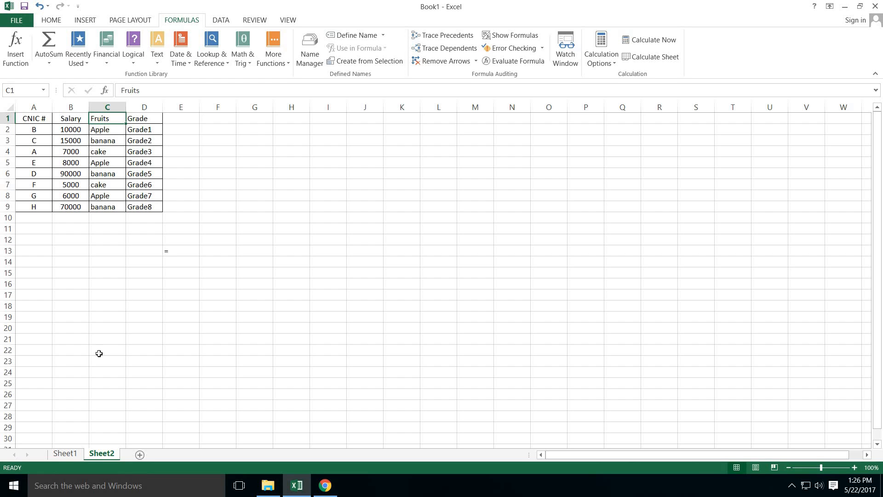
click(68, 451)
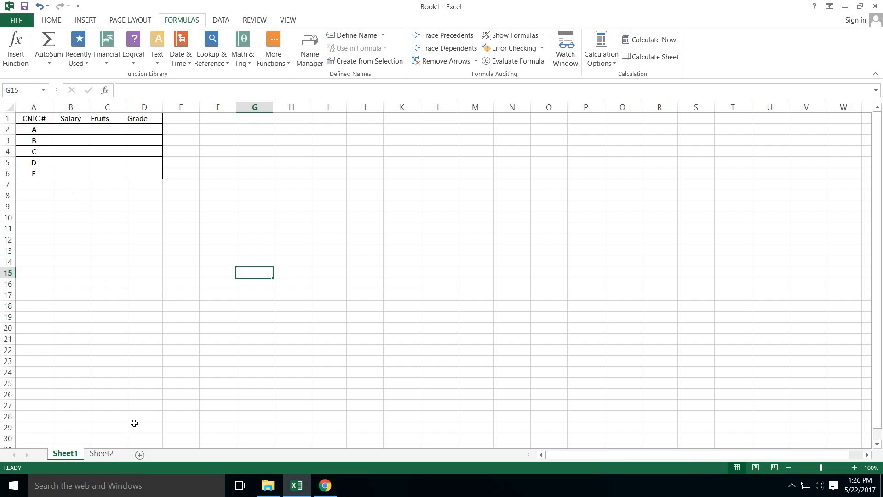
click(102, 453)
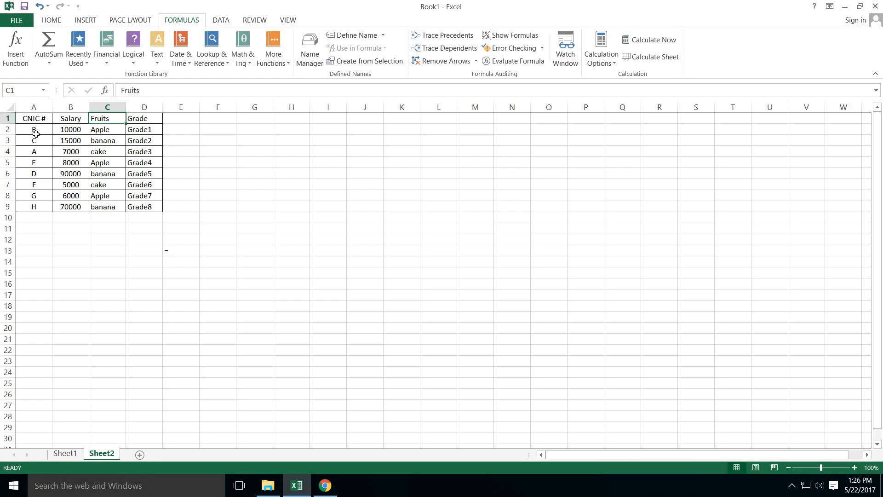
click(64, 457)
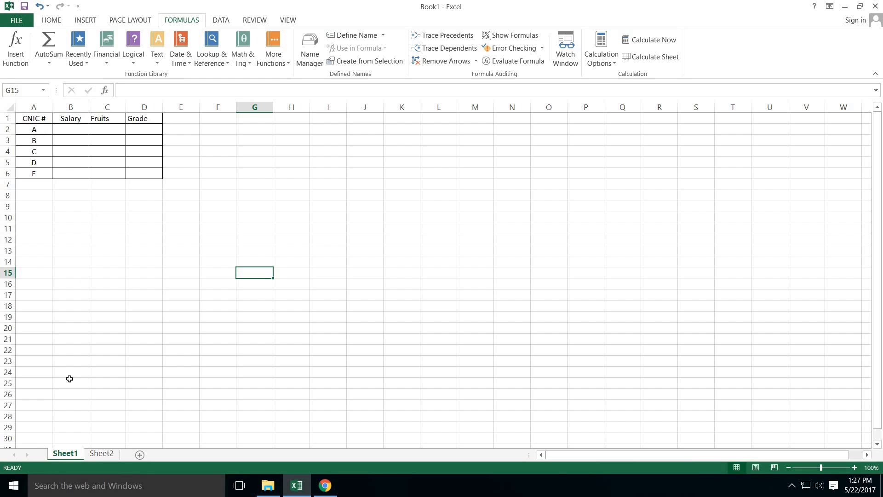
click(99, 454)
click(72, 454)
click(36, 132)
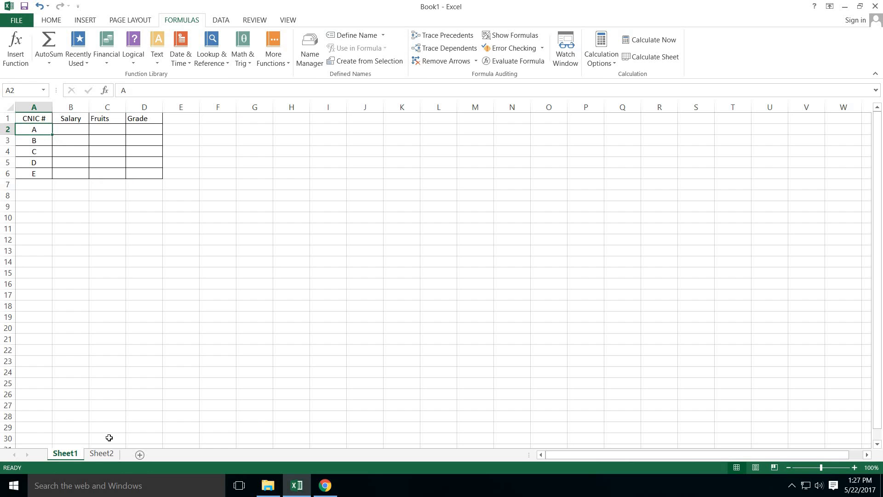
click(101, 453)
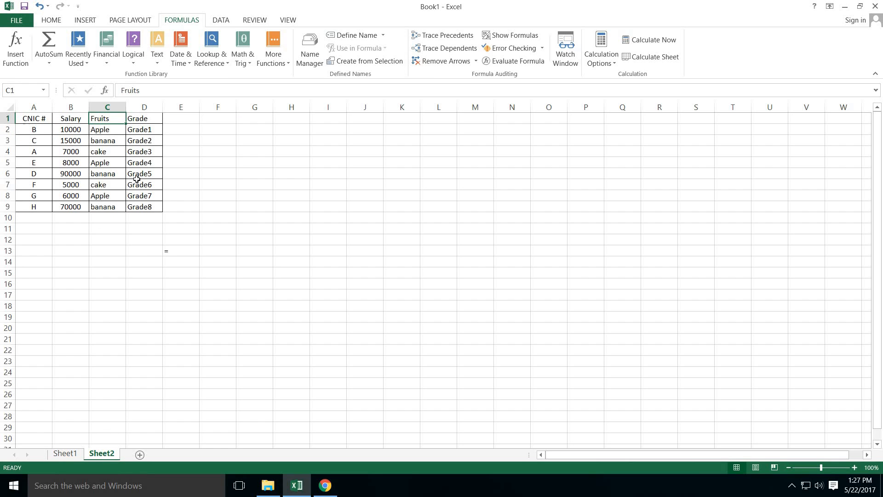
Step: Start a VLOOKUP formula in Salary cell B2 on Sheet1 with A2 as the lookup value
click(65, 453)
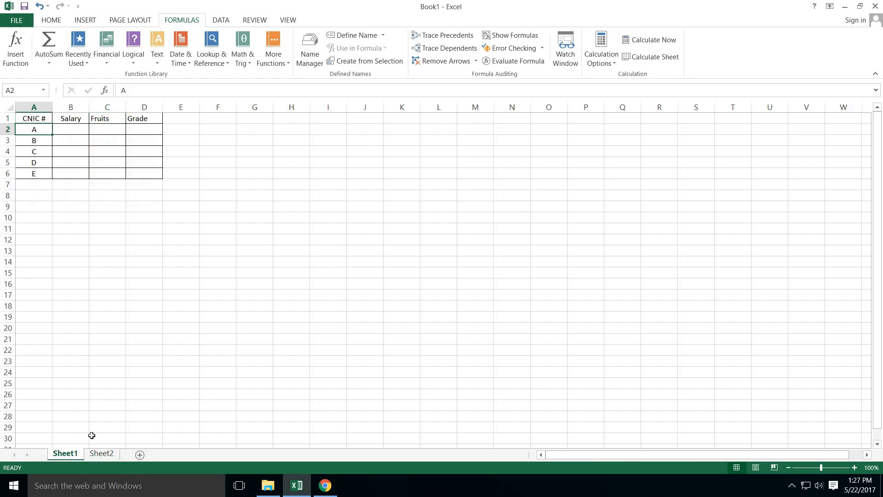
click(69, 131)
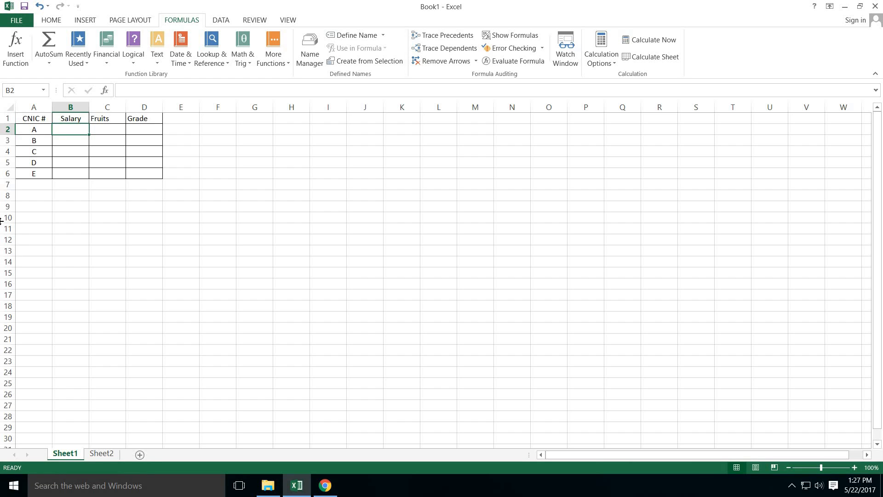
text(=)
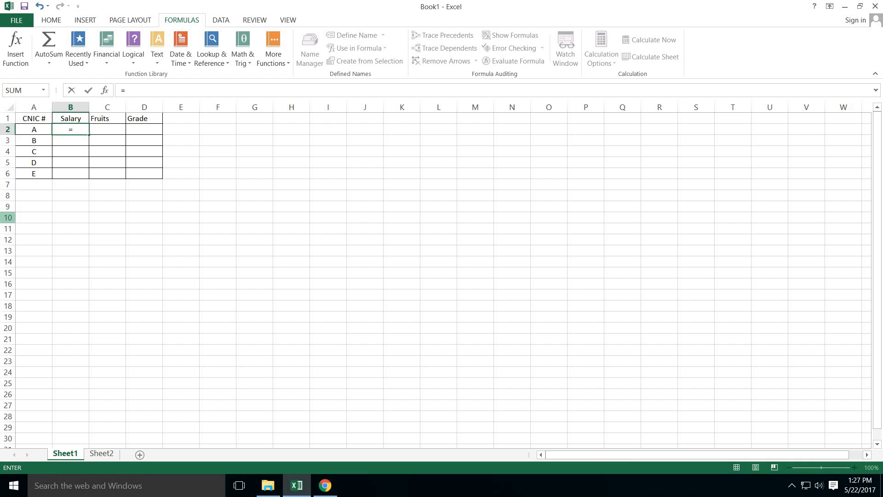
text(v)
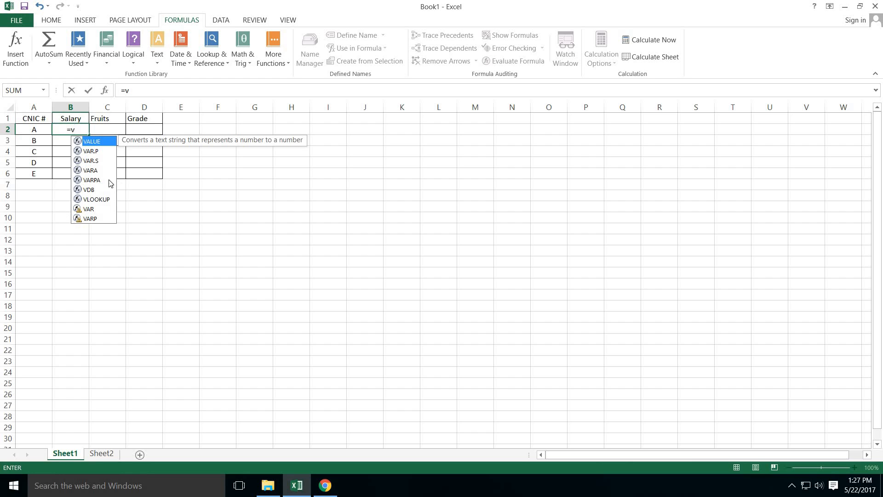
click(96, 199)
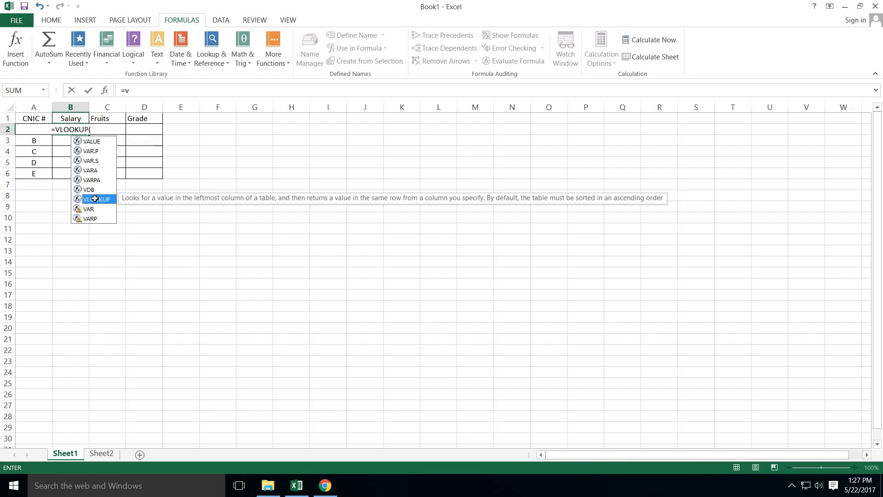
double_click(96, 199)
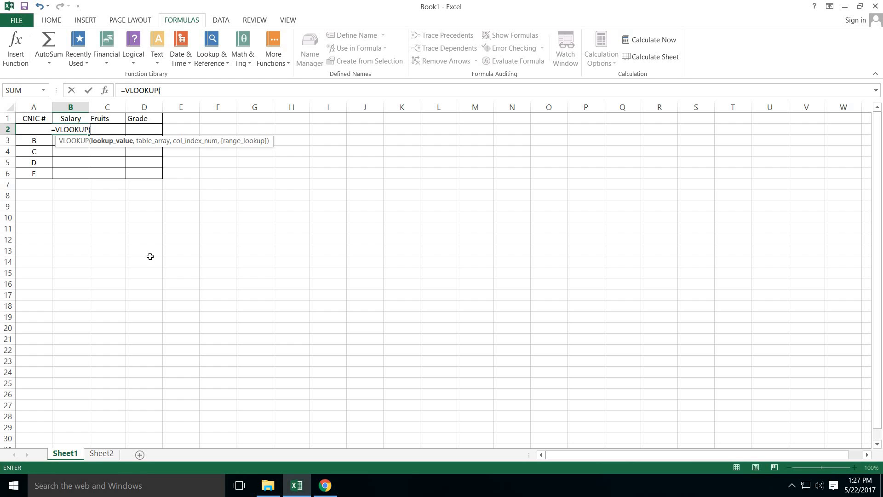
key(Left)
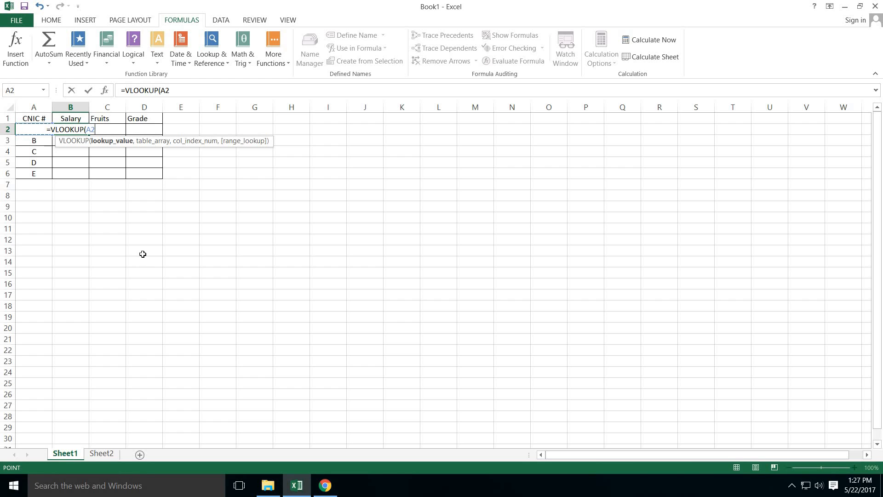
text(,)
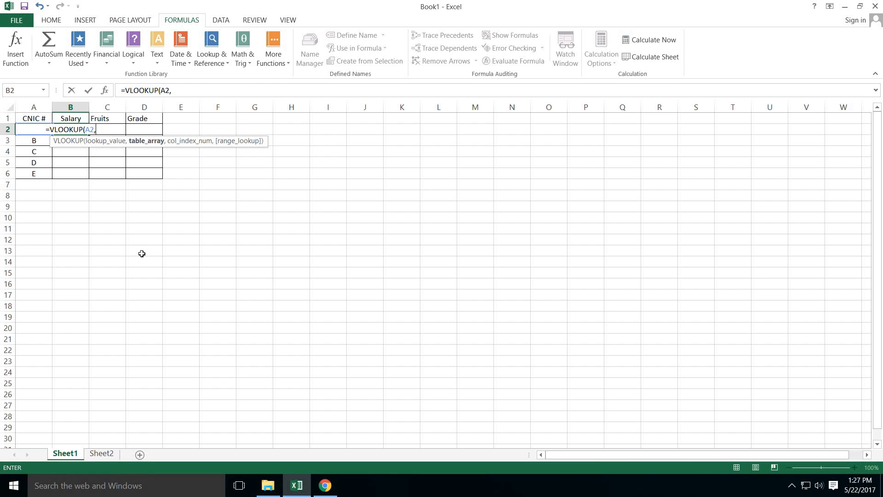
Step: Set the table array of the Salary VLOOKUP to columns A:D on Sheet2
click(92, 457)
drag(57, 107, 146, 107)
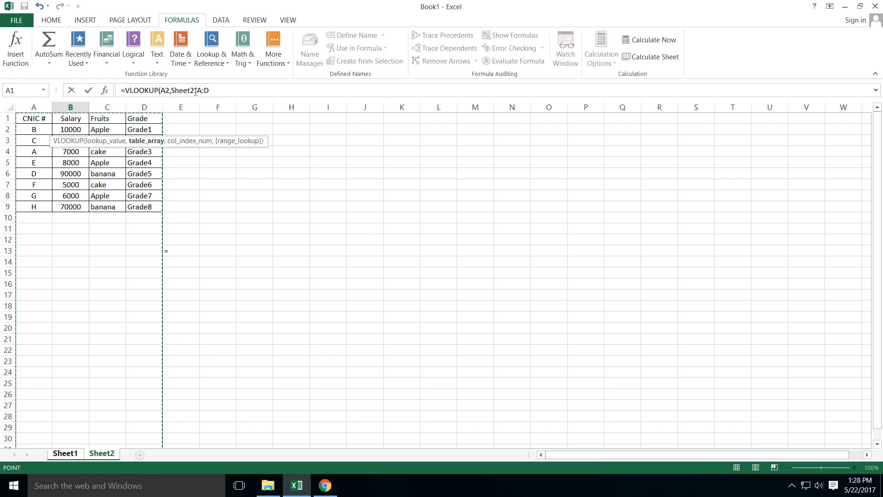
click(223, 87)
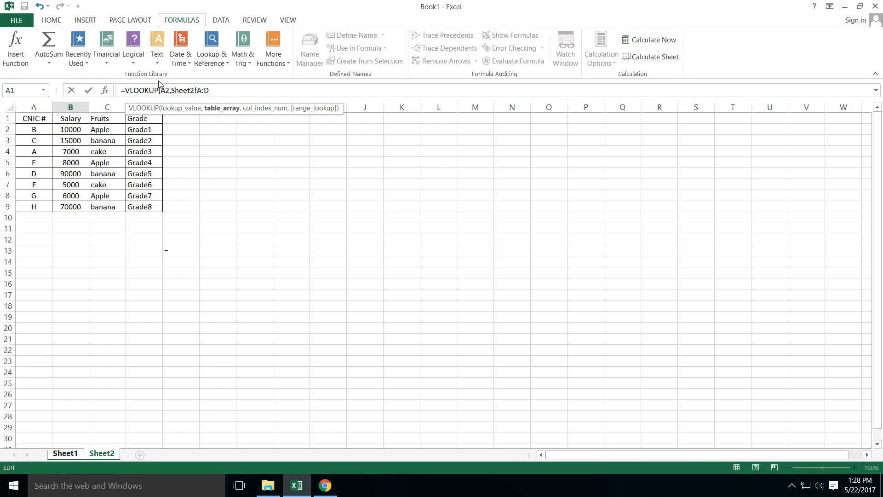
text(,)
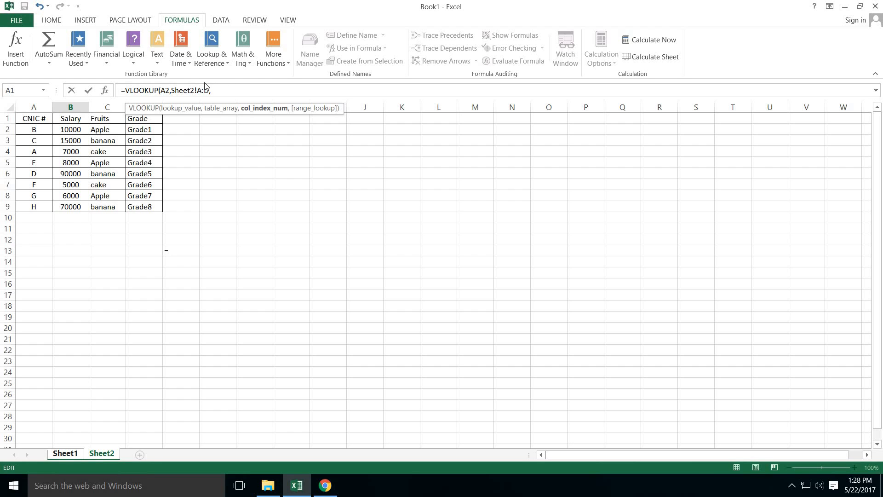
Step: Complete the Salary VLOOKUP with column index 2 and FALSE for an exact match, and enter the formula
text(2,)
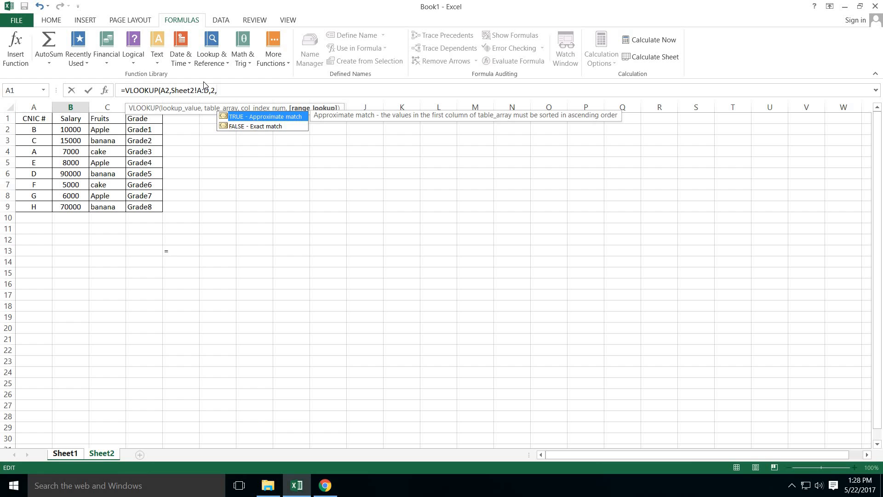
key(BackSpace)
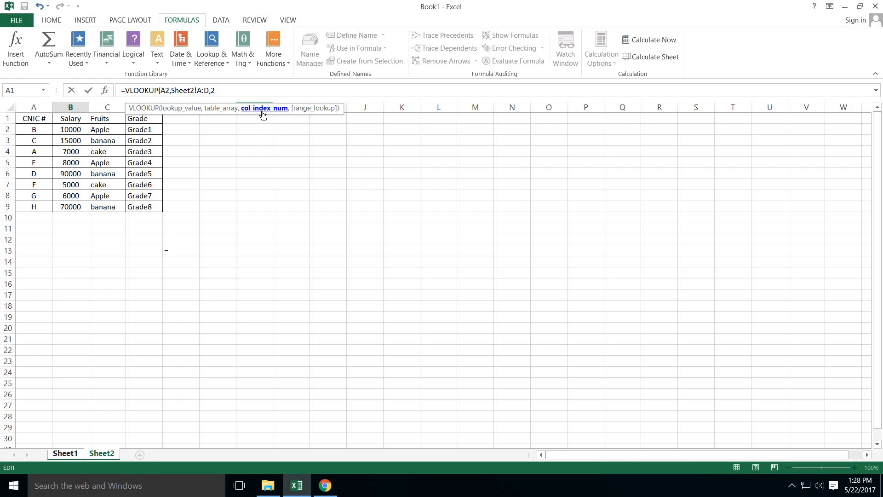
text(,)
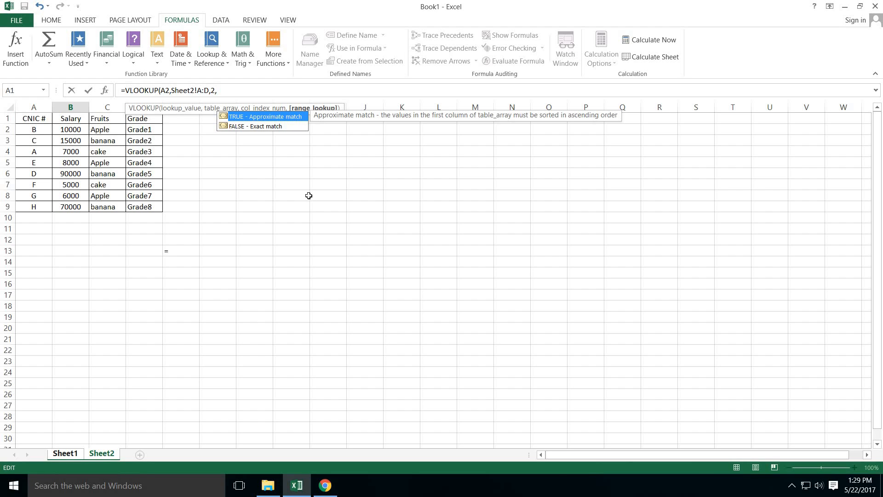
text(0)
double_click(233, 126)
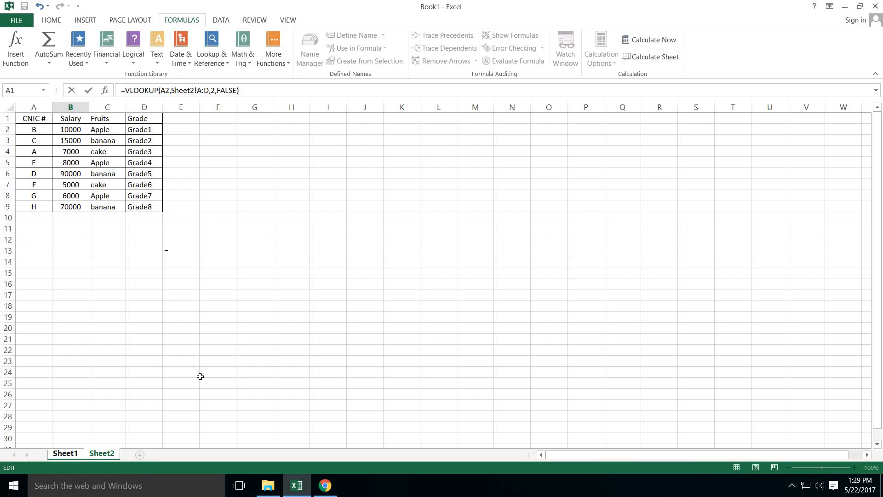
key(Return)
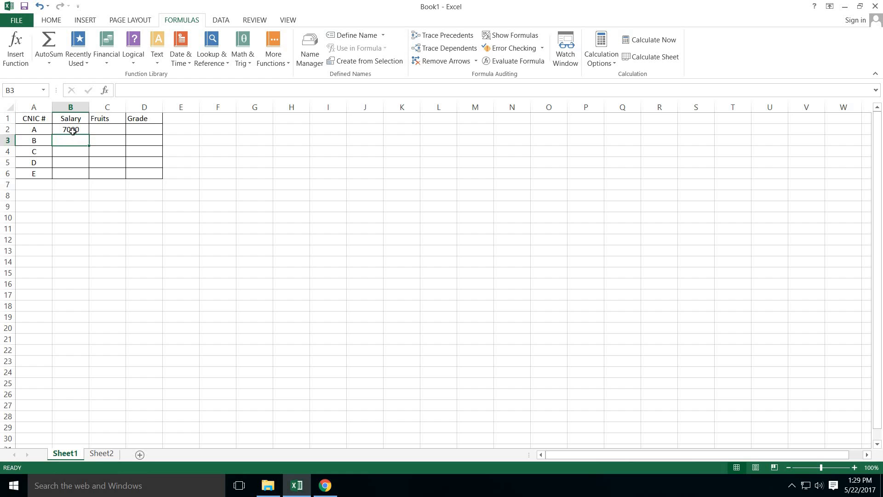
Step: Check the looked-up salary for CNIC # A against its row in the Sheet2 table, and return to Sheet1
click(115, 454)
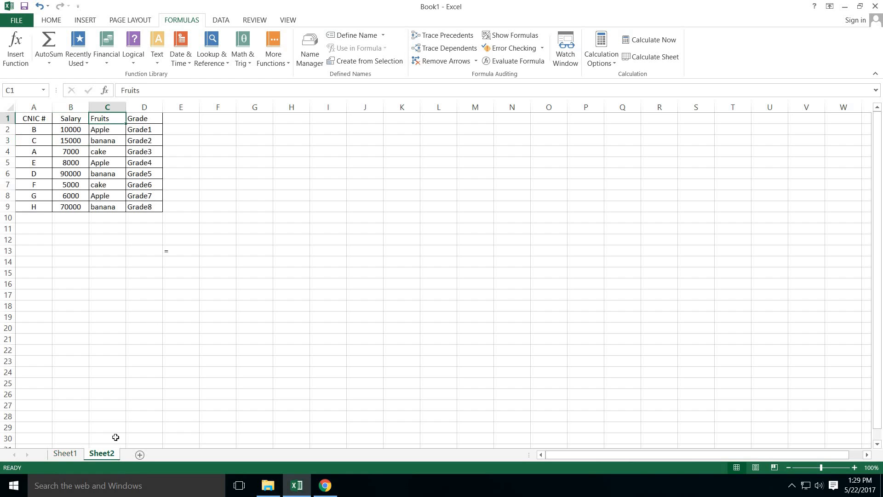
click(7, 151)
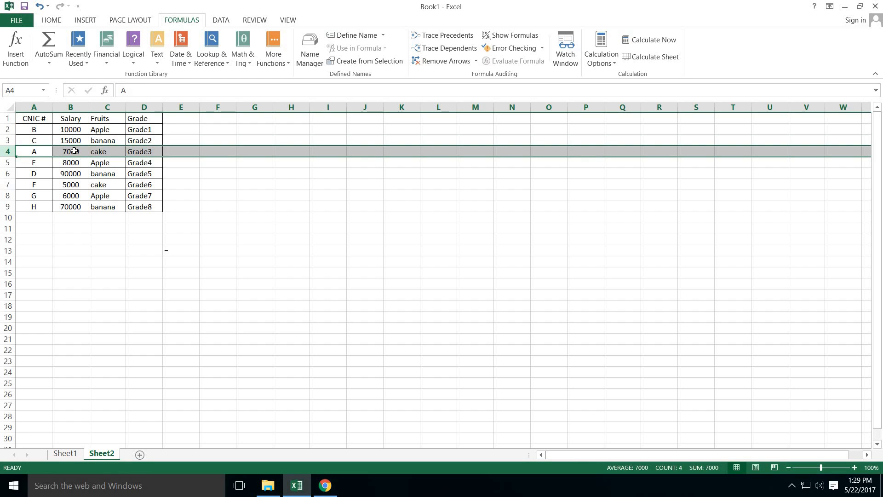
click(74, 151)
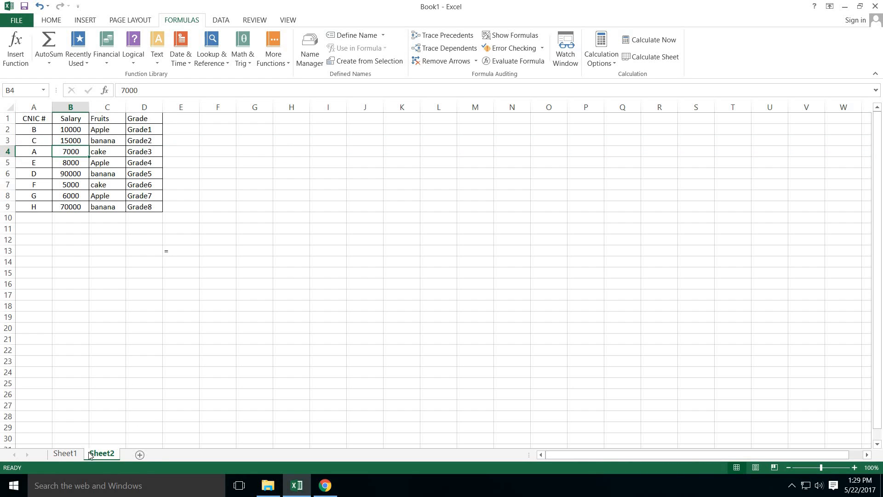
click(67, 453)
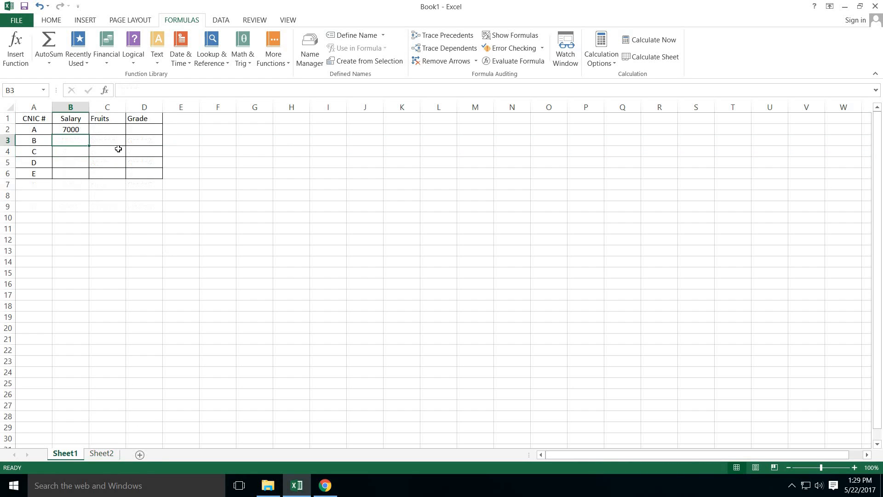
Step: Fill the Salary formula from B2 down to B6 and check the copied cells
click(85, 129)
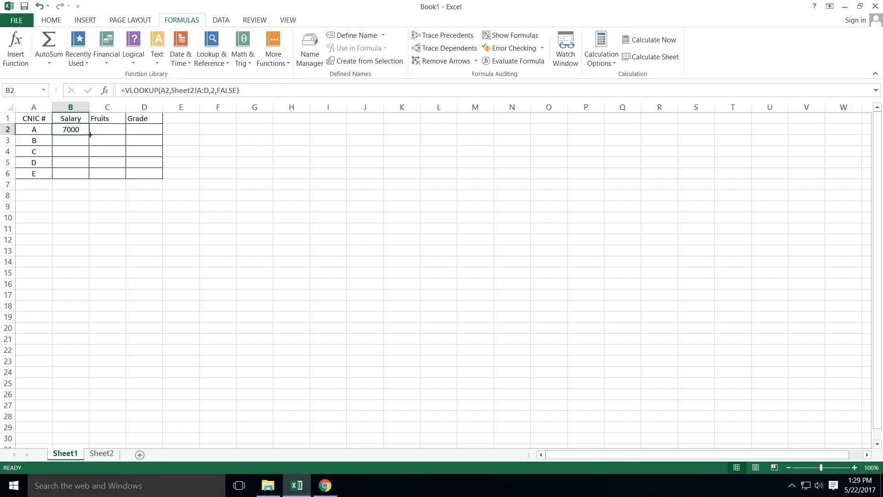
drag(91, 135, 84, 180)
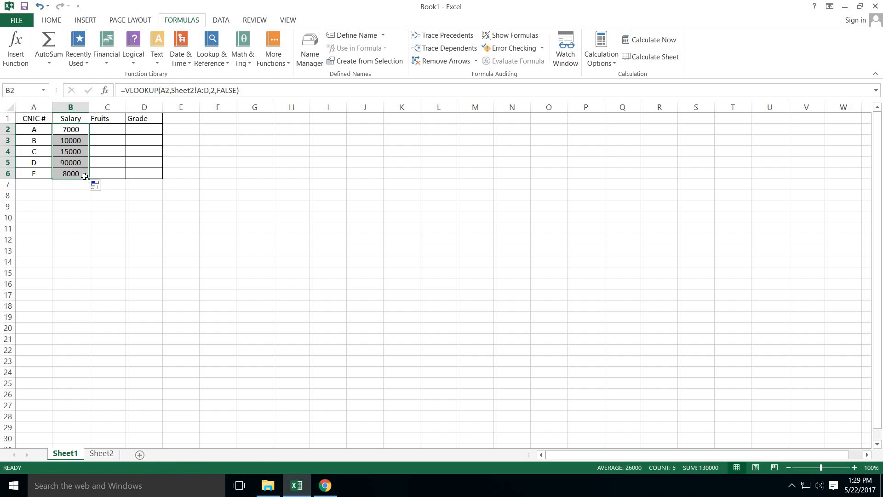
click(74, 144)
click(71, 152)
click(73, 162)
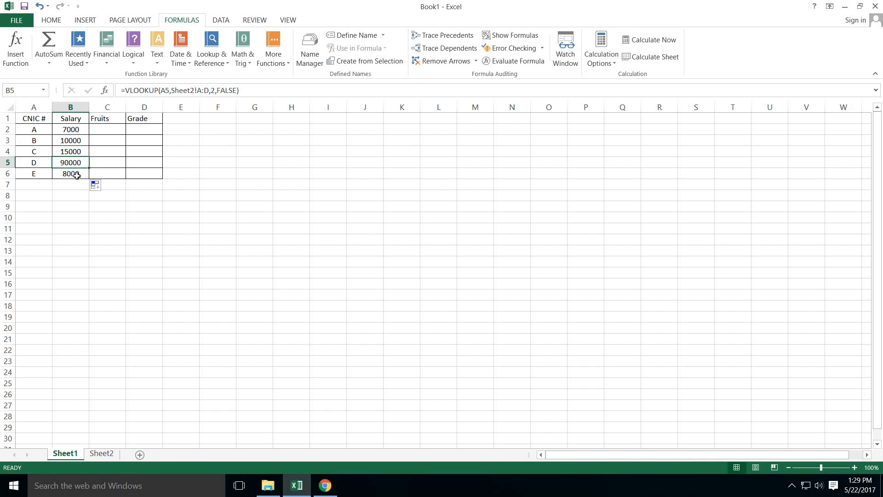
click(77, 174)
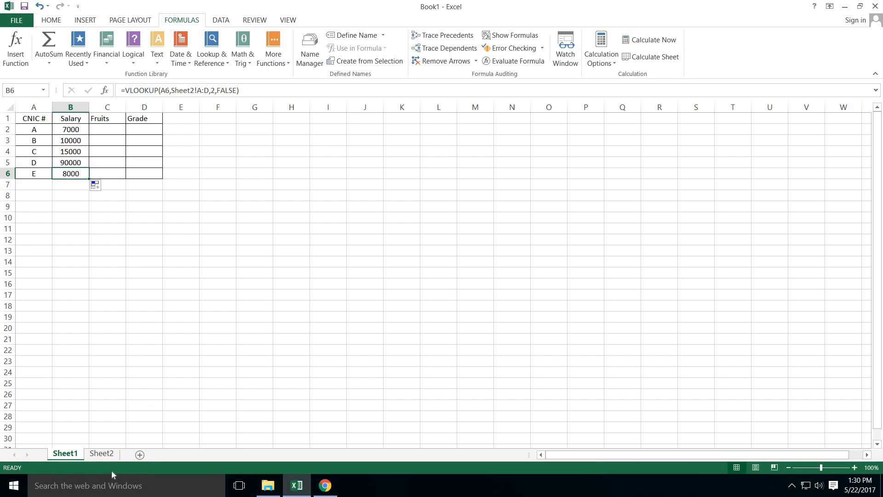
Step: Start a VLOOKUP formula in Fruits cell C2 on Sheet1 with A2 as the lookup value
click(101, 453)
click(65, 454)
click(104, 132)
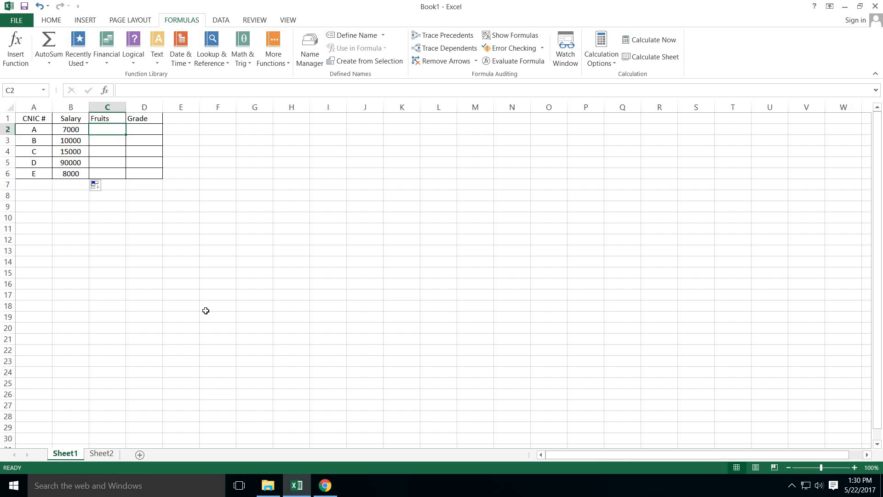
text(=)
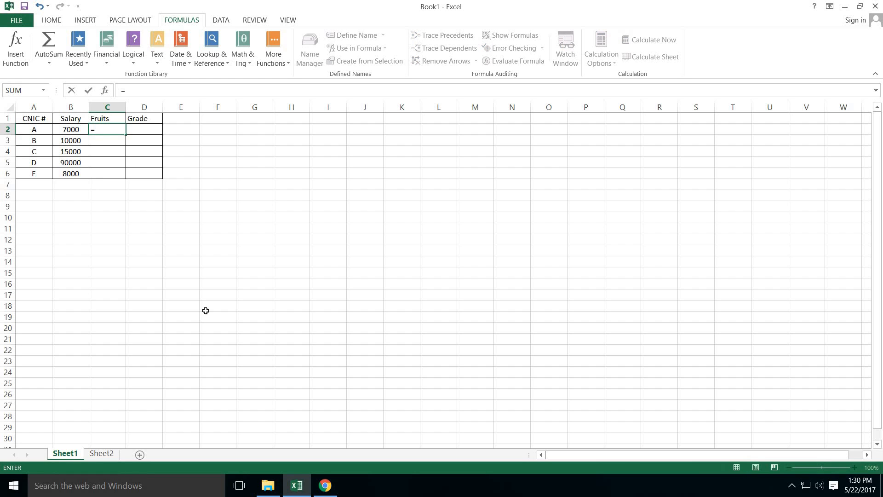
text(v)
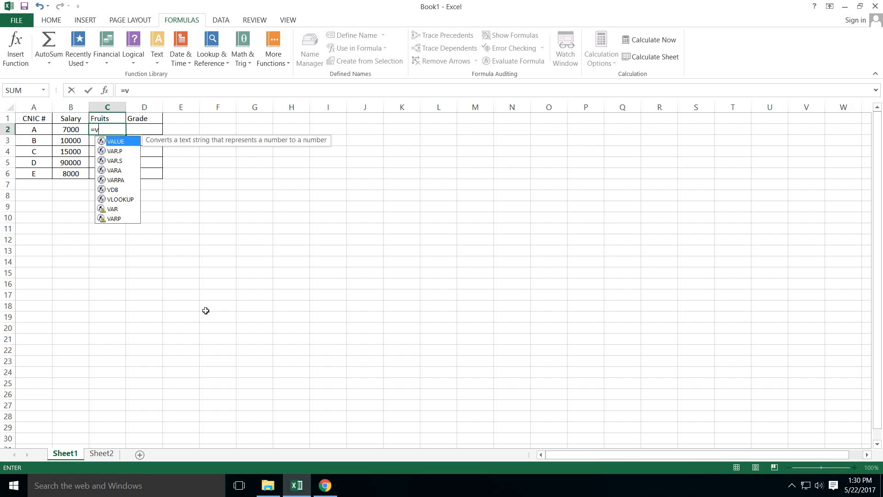
click(120, 190)
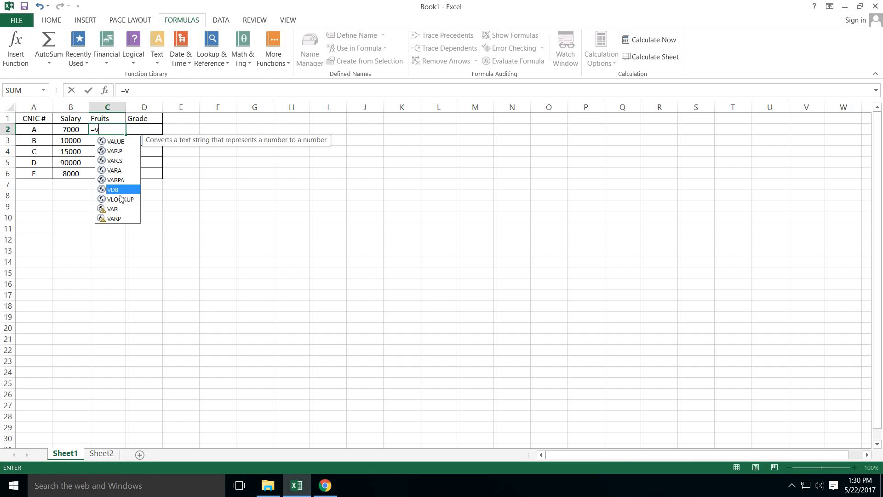
double_click(119, 200)
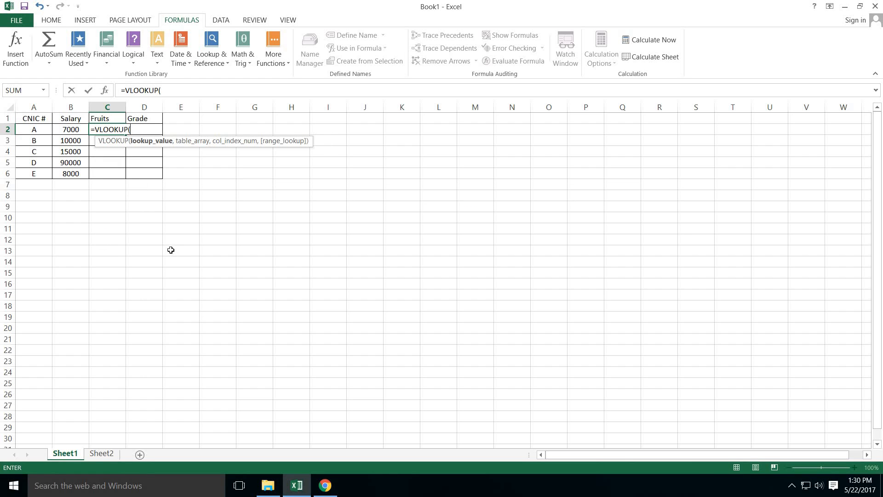
click(35, 132)
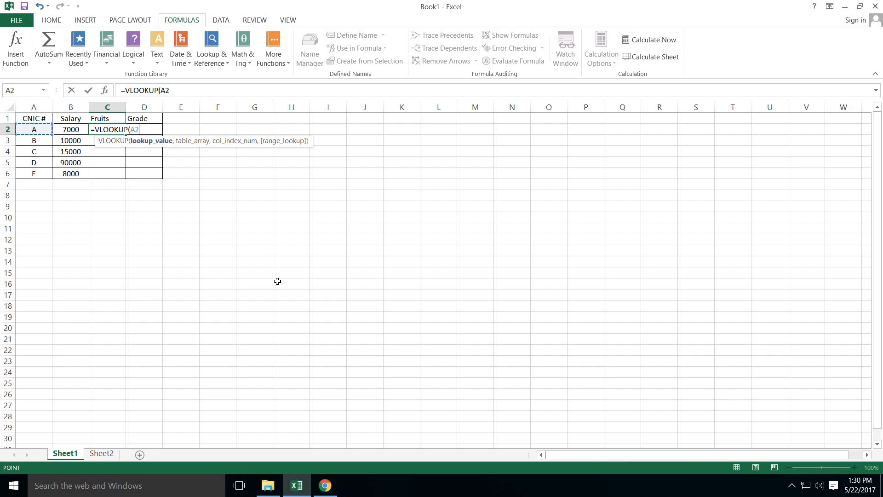
text(,)
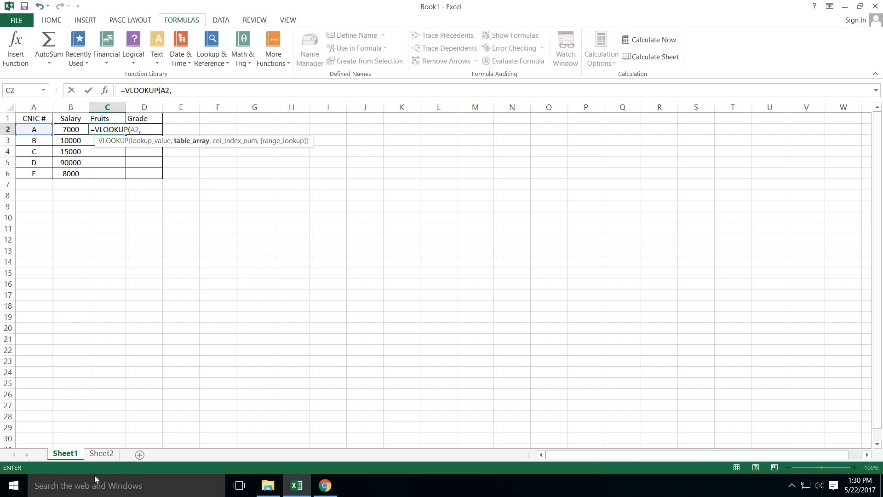
Step: Complete the Fruits VLOOKUP with Sheet2 columns A:D, column index 3 and 0 for an exact match, and enter it as an array formula
click(101, 453)
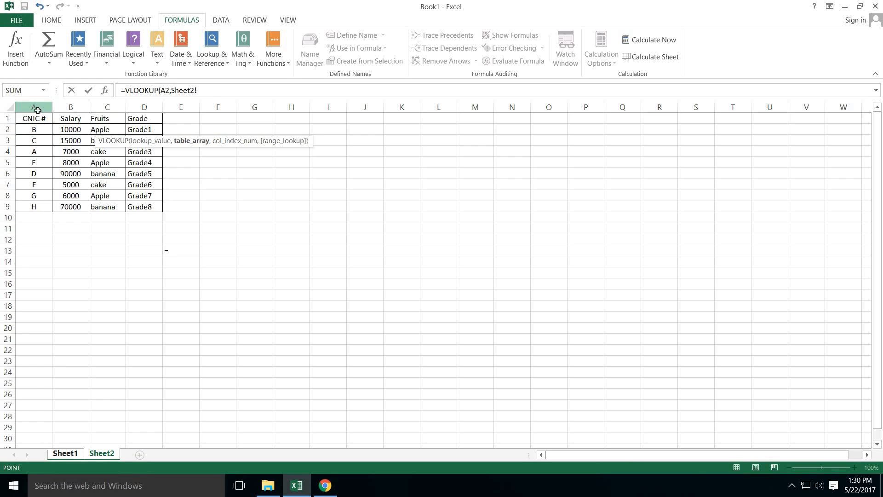
drag(37, 111, 149, 120)
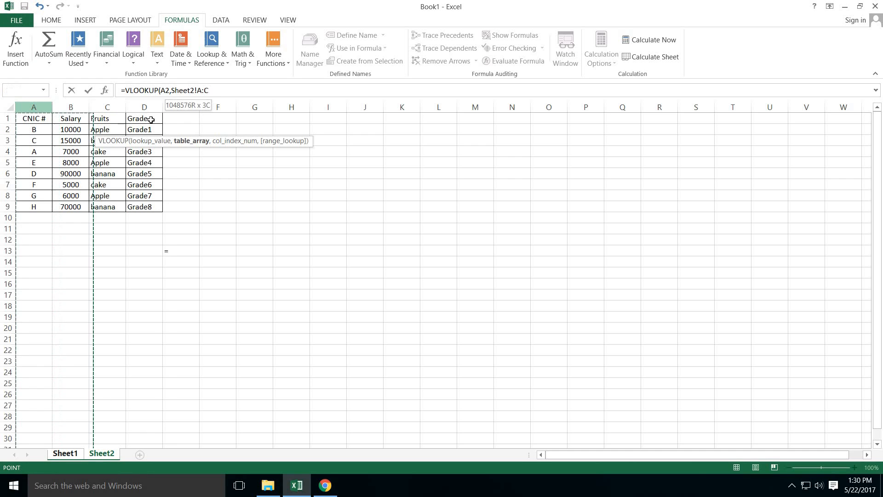
click(208, 90)
text(,)
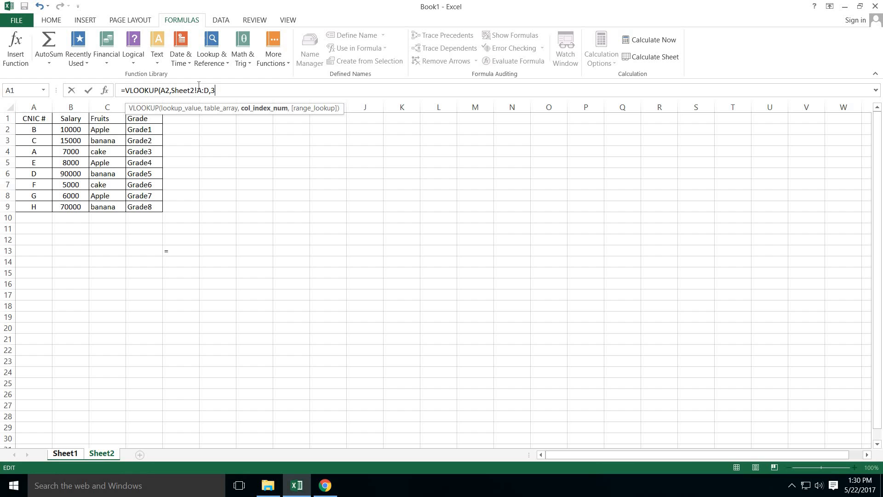
text(3,)
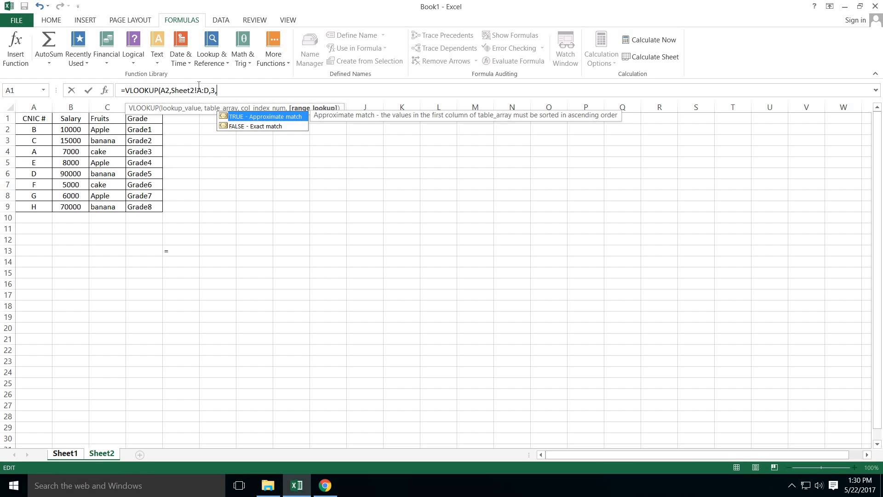
text(0))
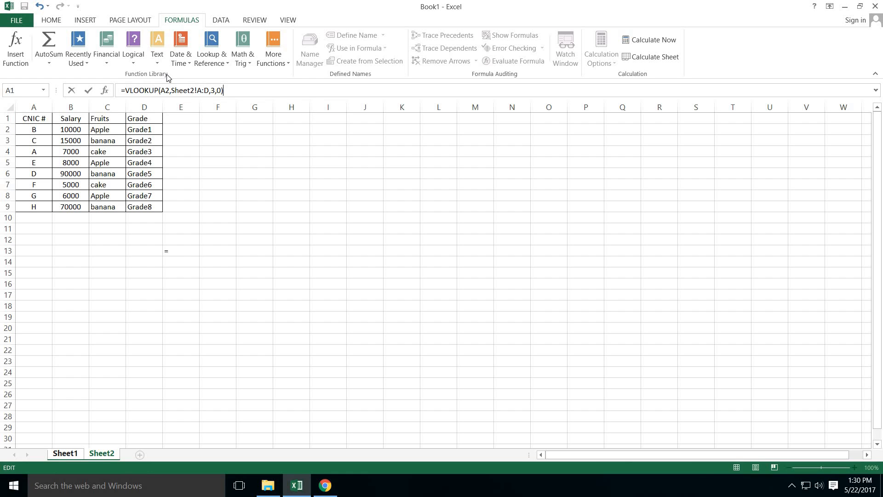
key(ctrl+shift+Return)
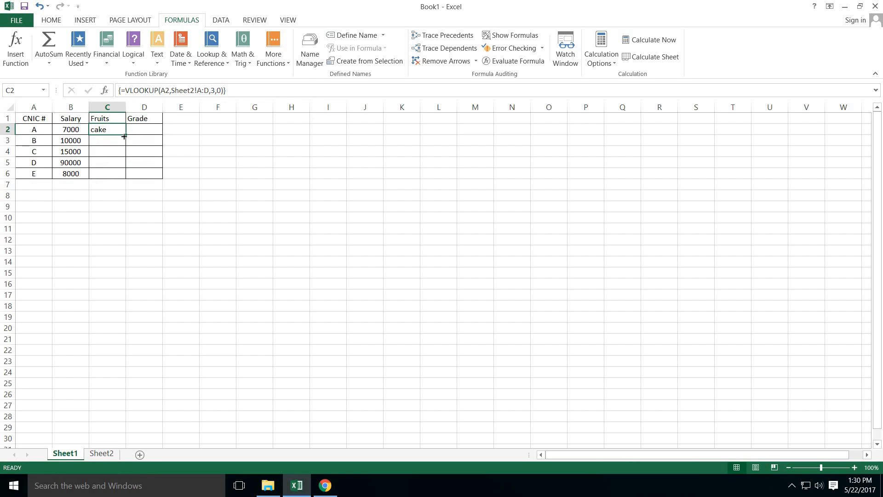
Step: Fill the Fruits formula from C2 down to C6 and compare the results with the Sheet2 table
drag(127, 134, 122, 177)
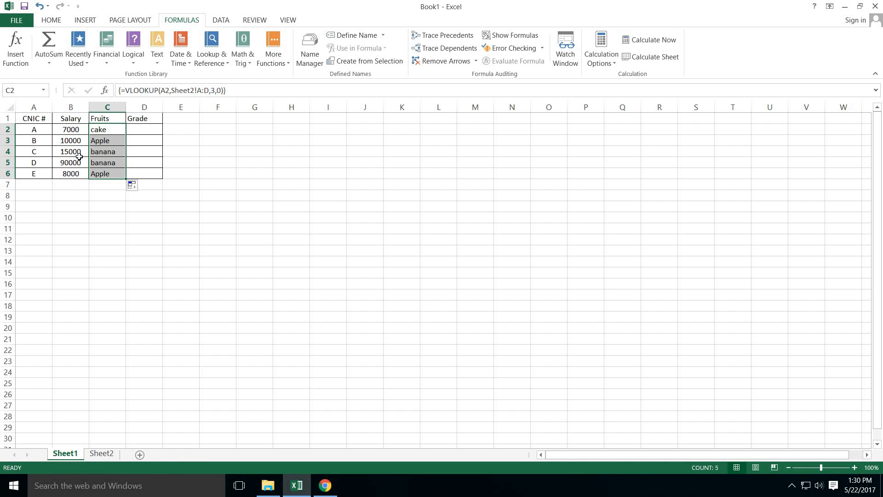
click(102, 454)
click(72, 454)
Step: Start a VLOOKUP formula in Grade cell D2 on Sheet1 with A2 as the lookup value
key(Right)
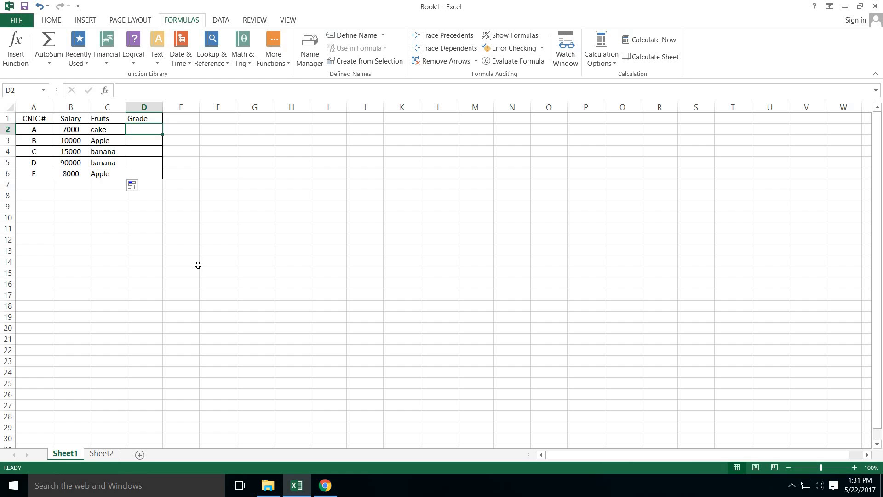
text(=)
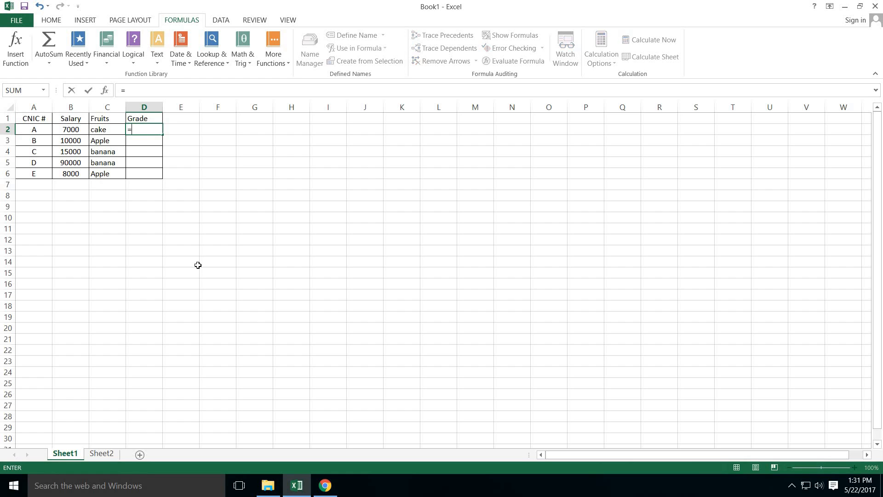
text(v)
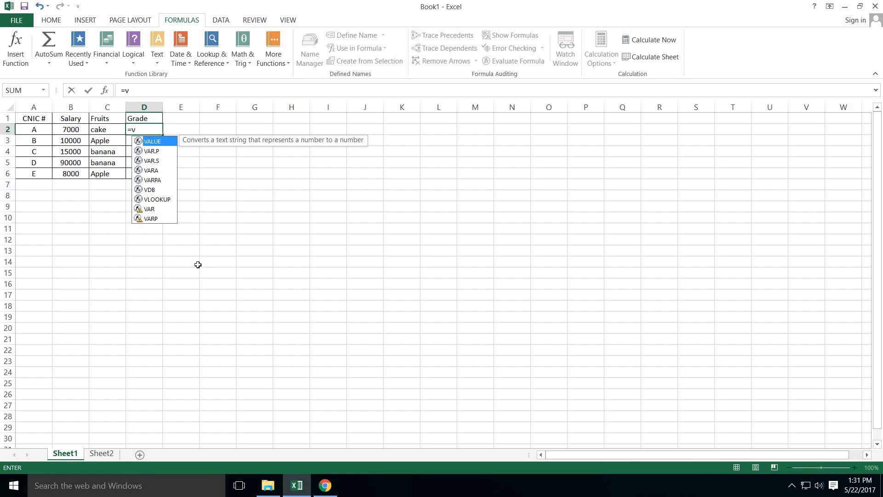
click(155, 197)
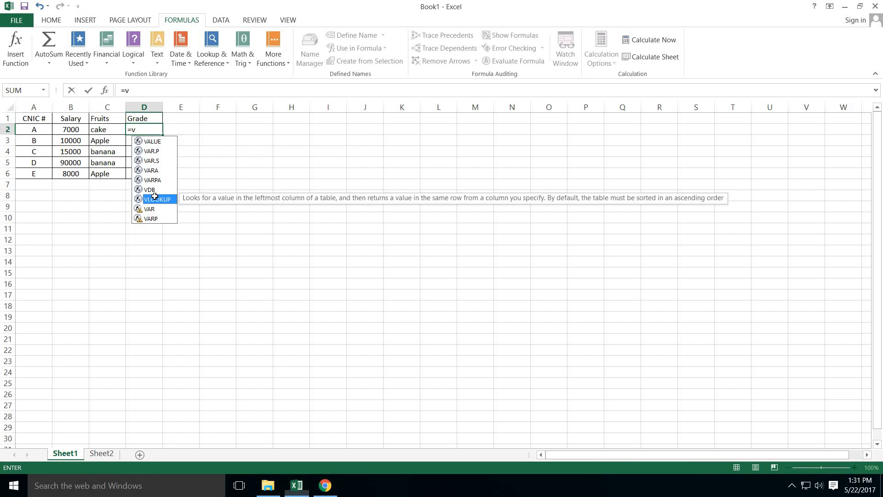
double_click(155, 197)
click(27, 127)
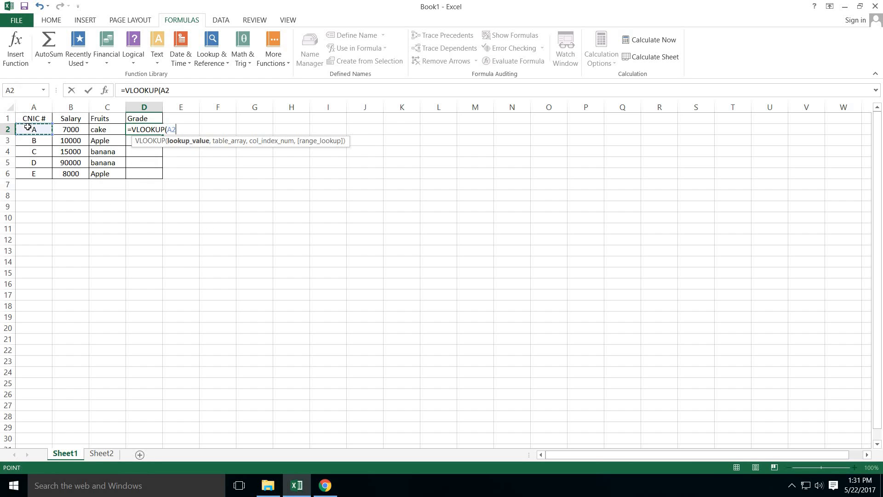
text(,)
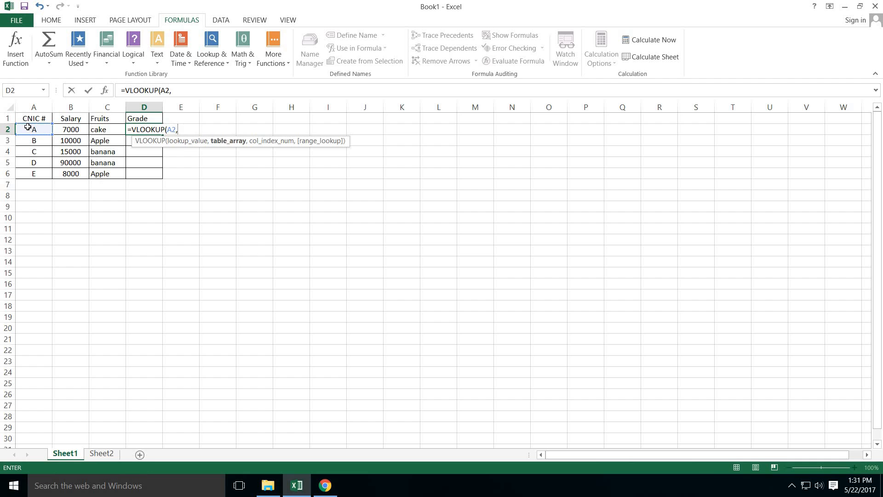
Step: Complete the Grade VLOOKUP with Sheet2 columns A:D, column index 4 and 0 for an exact match, and enter the formula
click(103, 454)
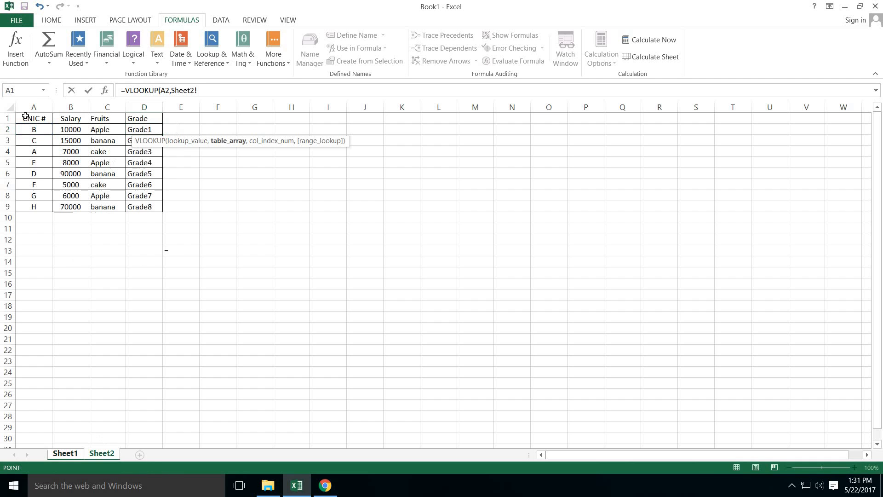
drag(31, 108, 147, 108)
click(225, 90)
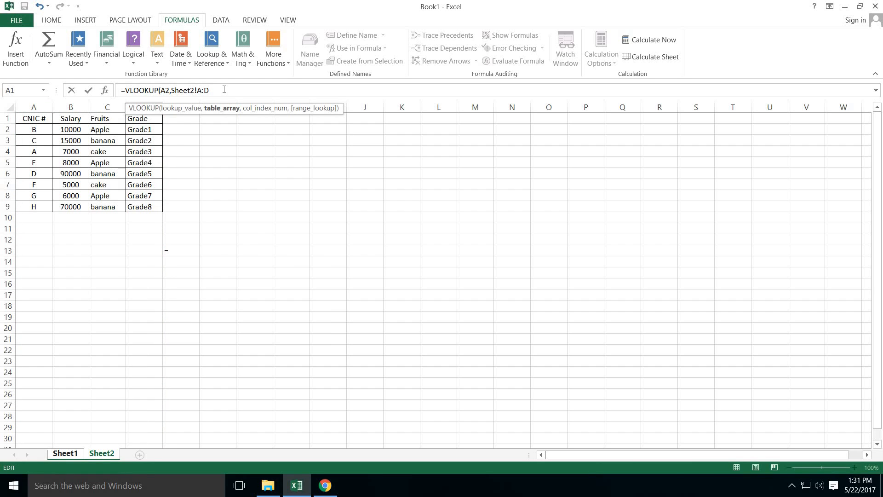
text(,)
text(4,)
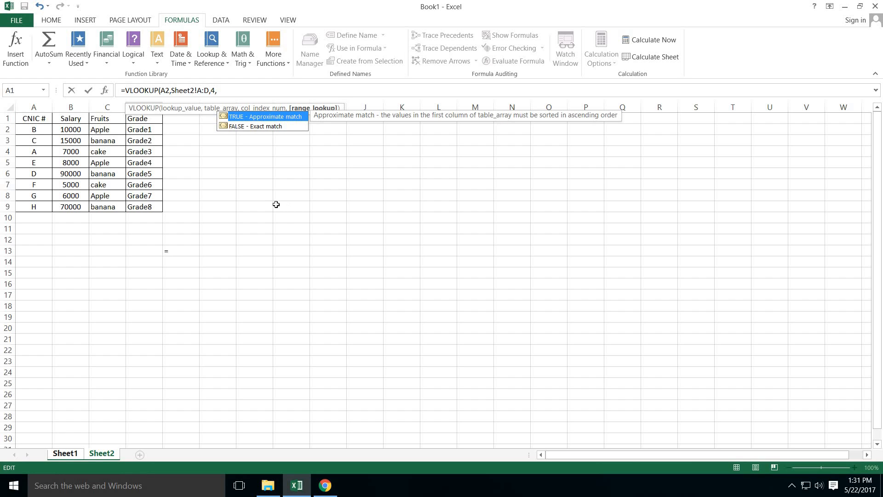
text())
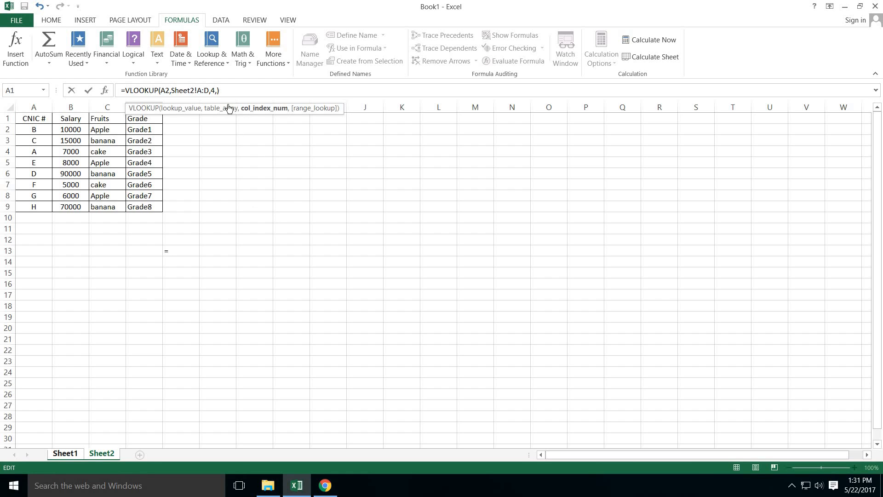
key(Right)
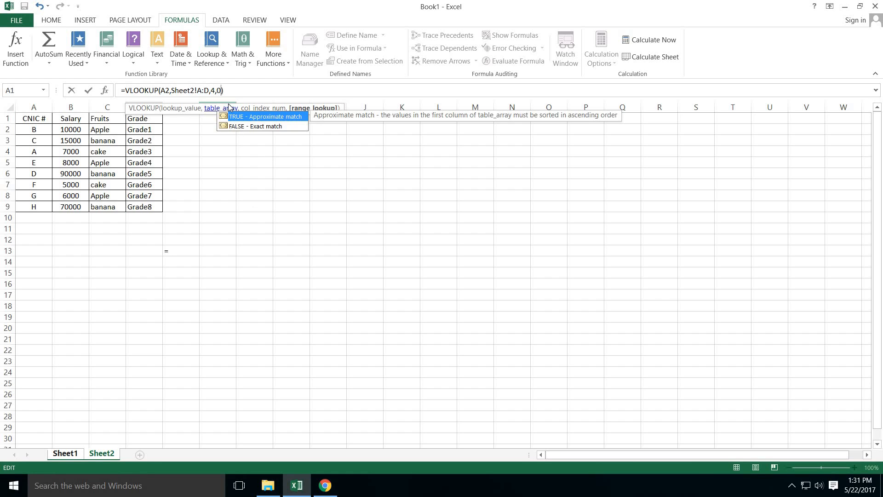
text(0)
click(582, 259)
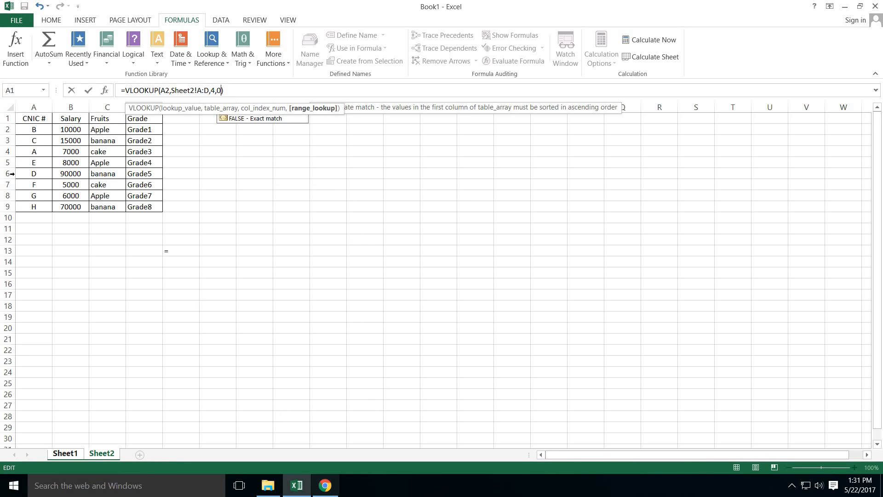
click(88, 91)
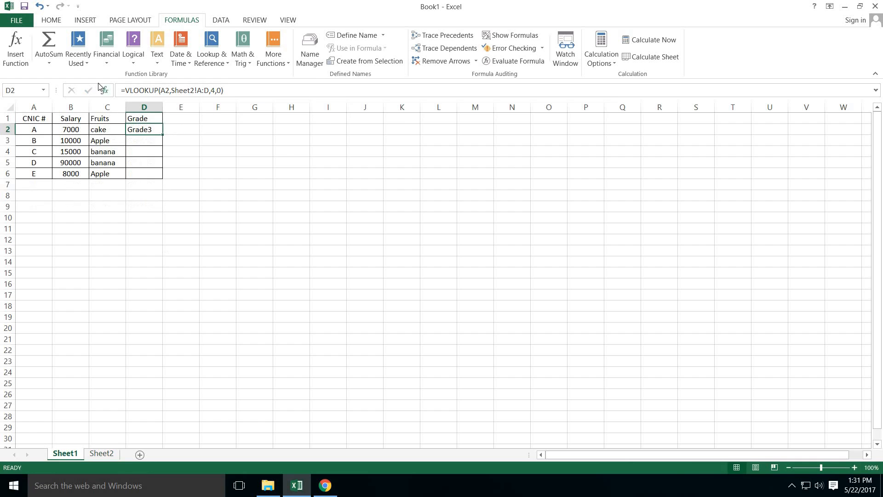
Step: Fill the Grade formula from D2 down to D6
drag(164, 134, 157, 177)
click(203, 166)
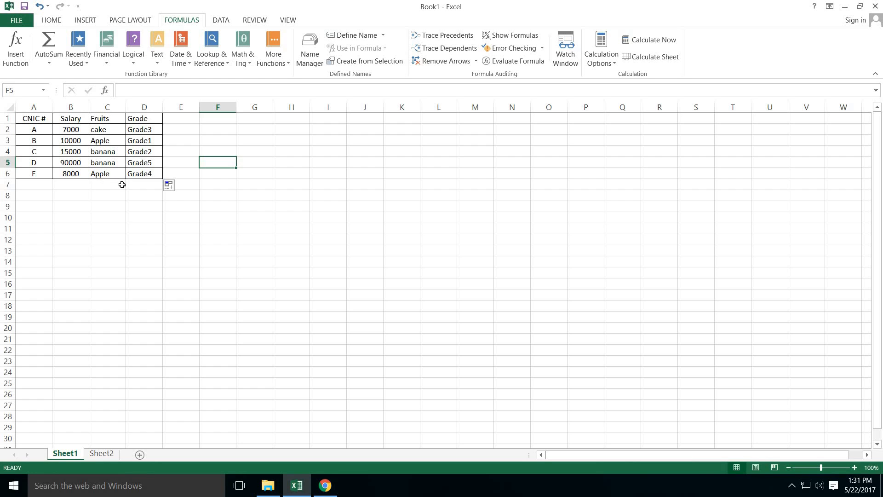
click(792, 485)
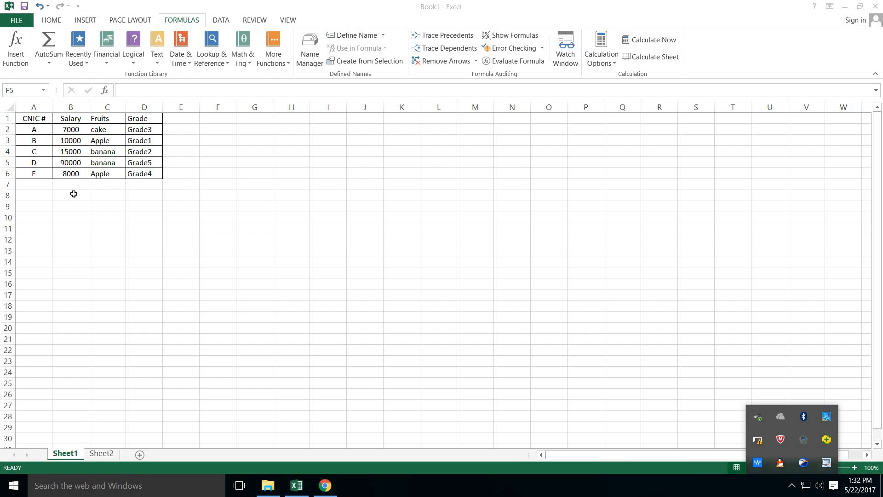
Step: Sum the salaries in B2:B6 into cell B7 with AutoSum and check the resulting formula
click(71, 191)
click(70, 185)
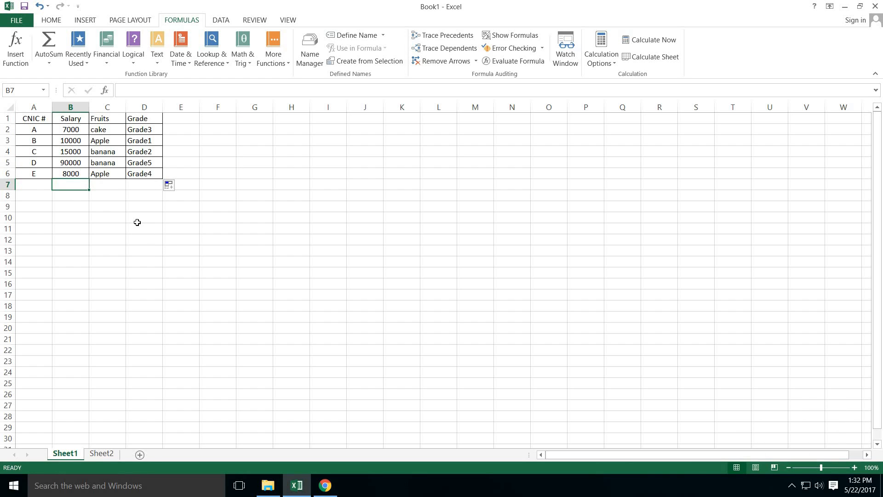
click(46, 54)
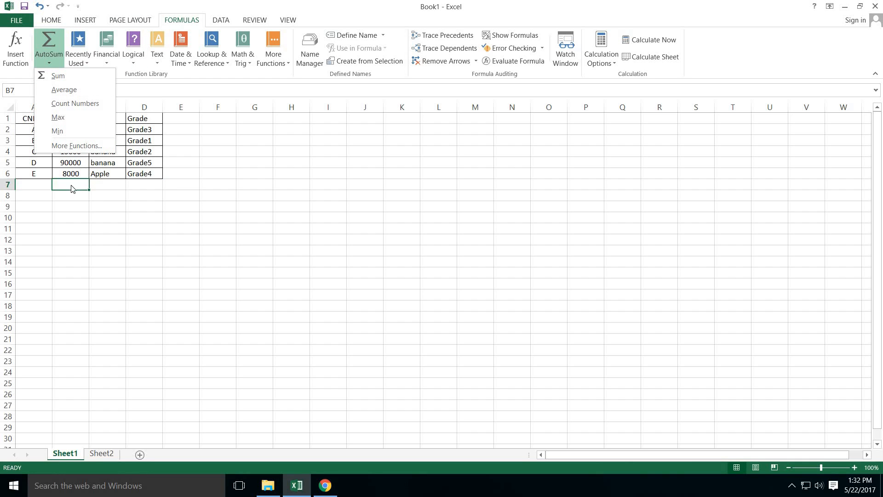
click(91, 187)
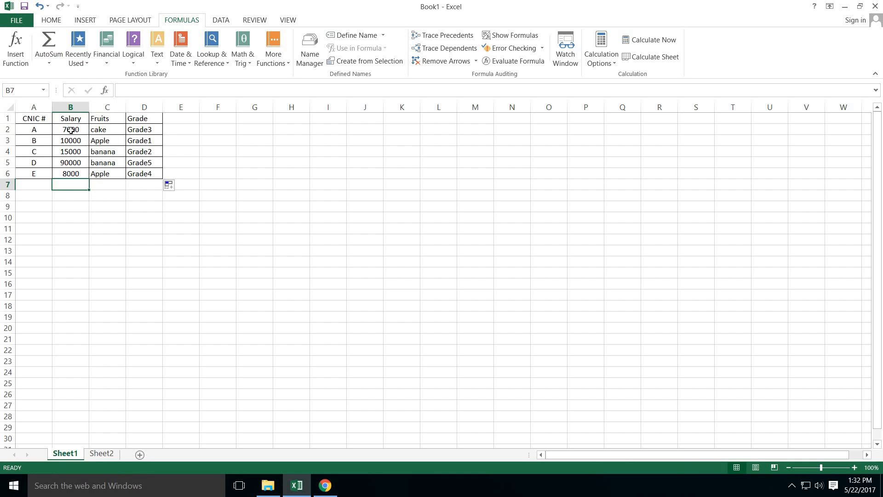
drag(71, 130, 67, 172)
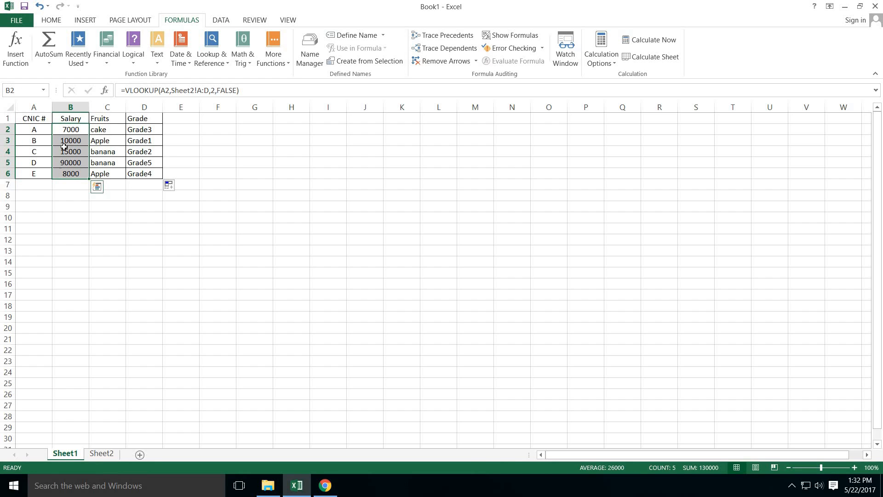
click(52, 55)
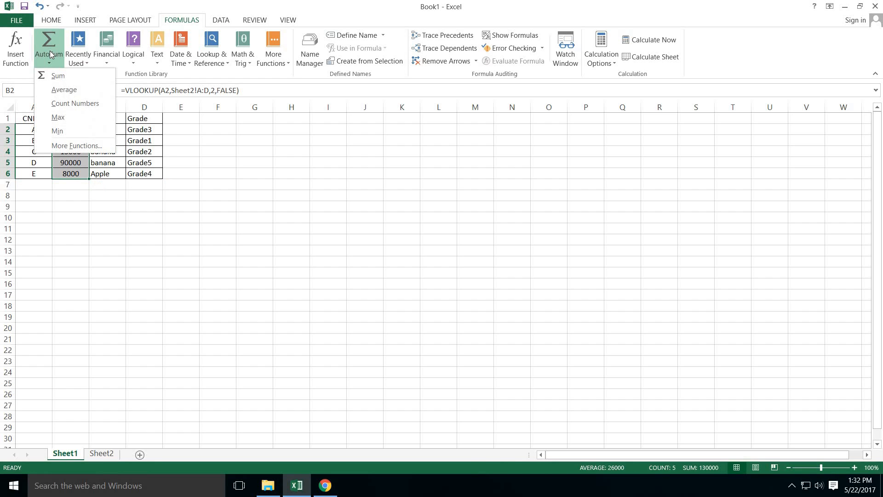
click(64, 77)
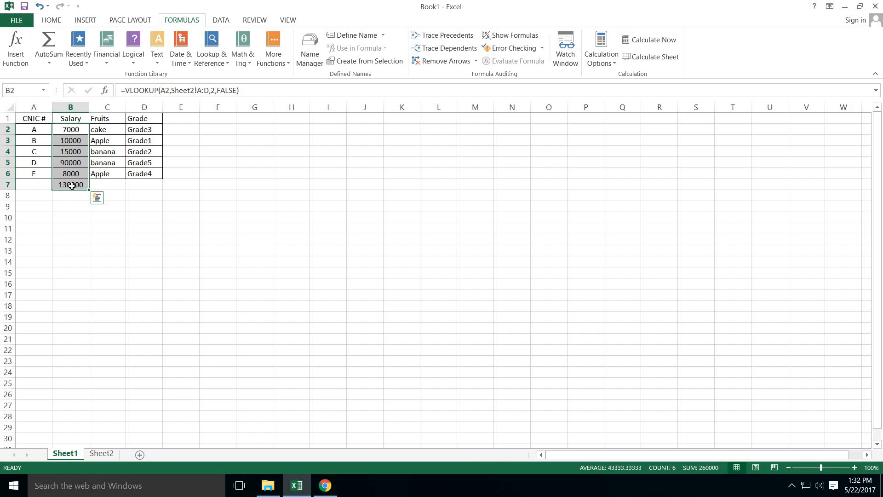
click(71, 185)
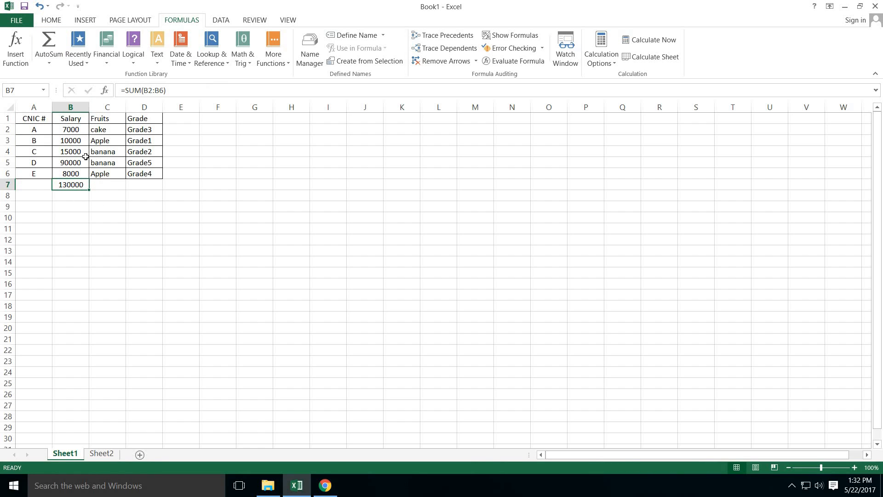
Step: Clear the salary total from cell B7
drag(73, 131, 73, 175)
click(71, 184)
key(BackSpace)
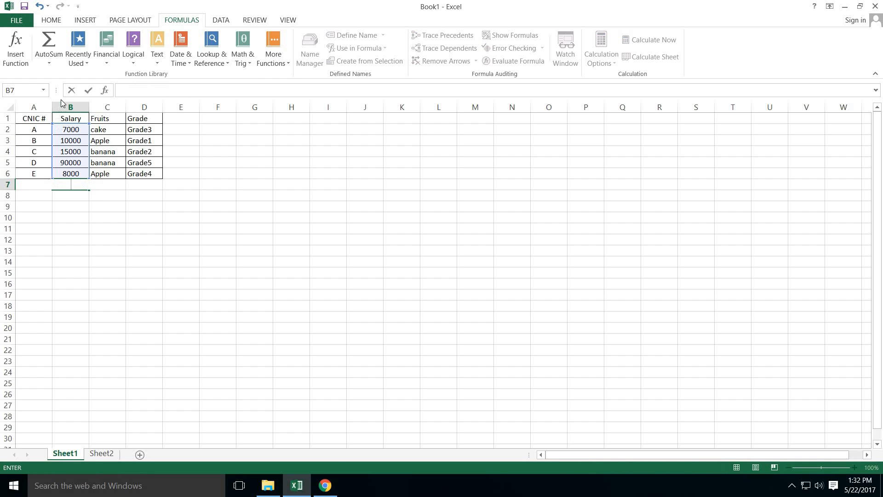
click(53, 59)
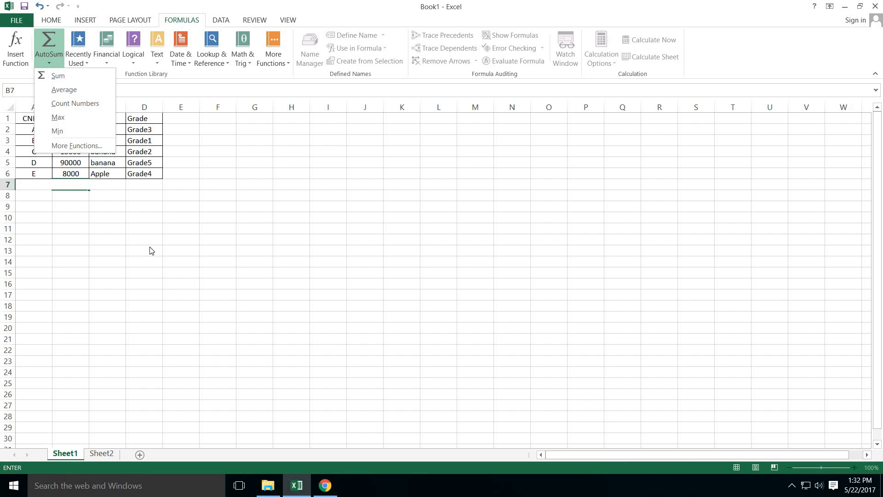
key(Escape)
Step: Average the salaries in B2:B6 into cell B7 with AutoSum's Average function and check the resulting formula
drag(73, 129, 71, 175)
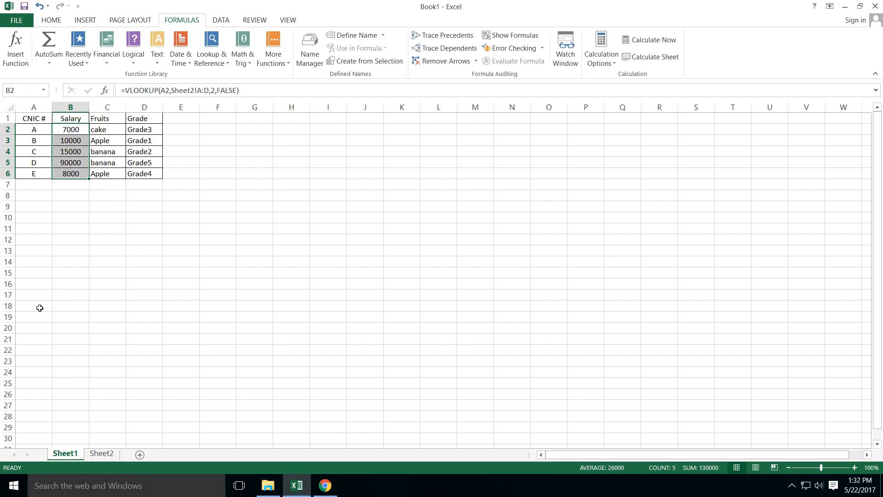
click(46, 61)
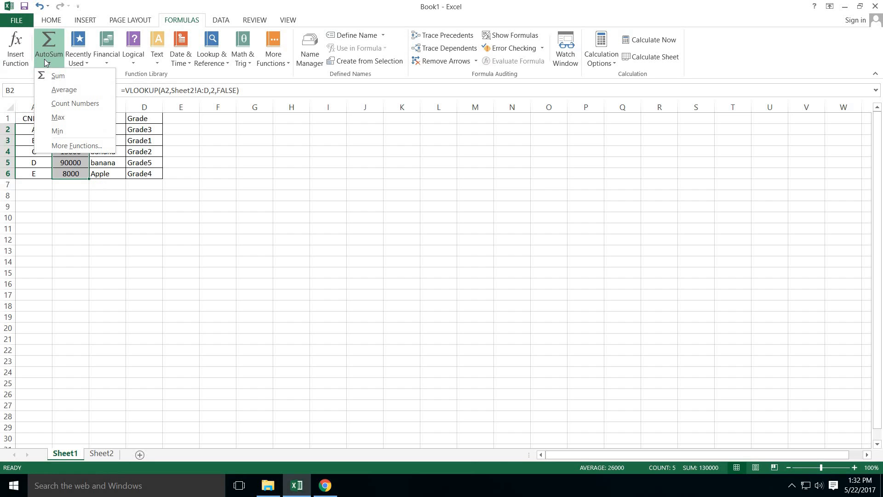
click(58, 92)
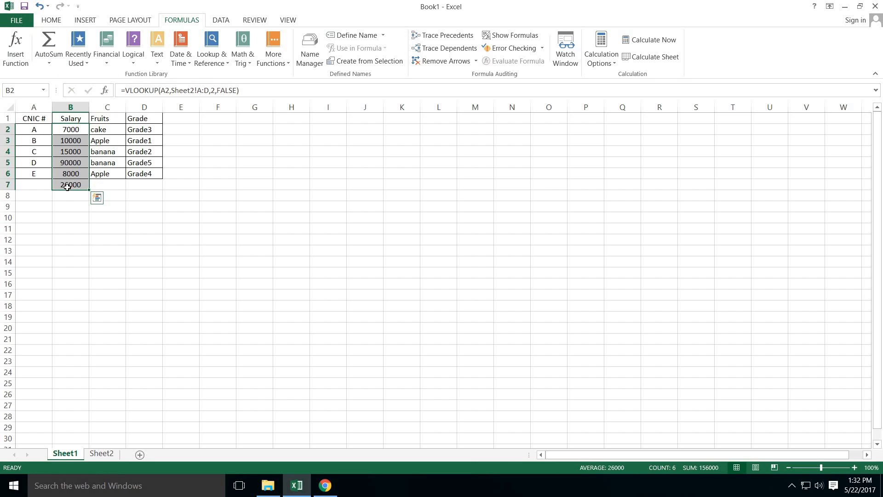
click(77, 186)
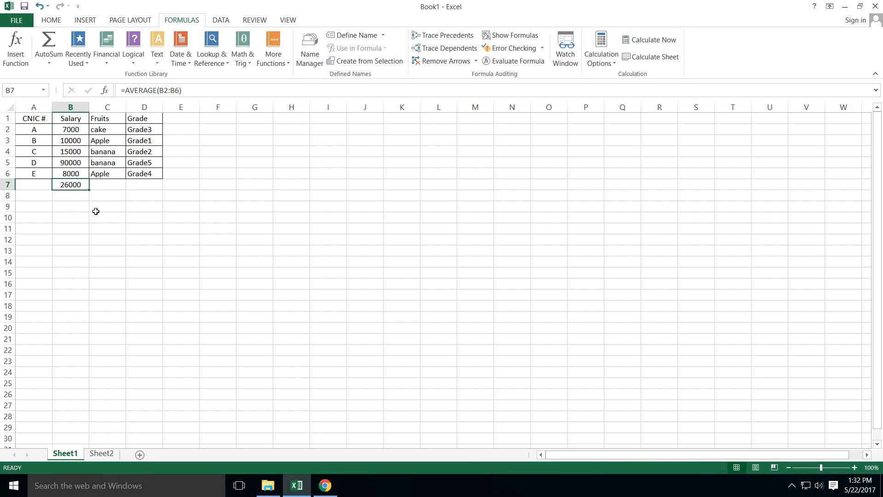
Step: Replace the average in B7 with the minimum of the salaries in B2:B6 using AutoSum's Min function, and check its formula
key(Delete)
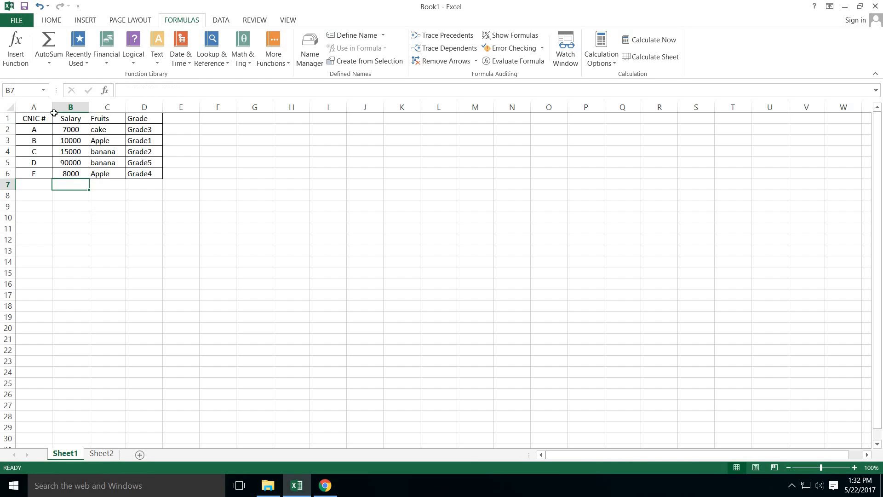
click(48, 58)
click(106, 206)
drag(75, 128, 73, 171)
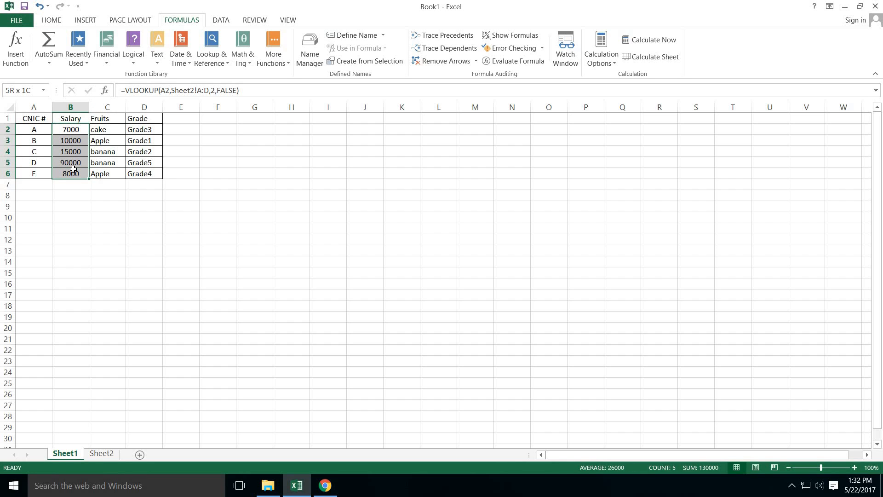
click(51, 60)
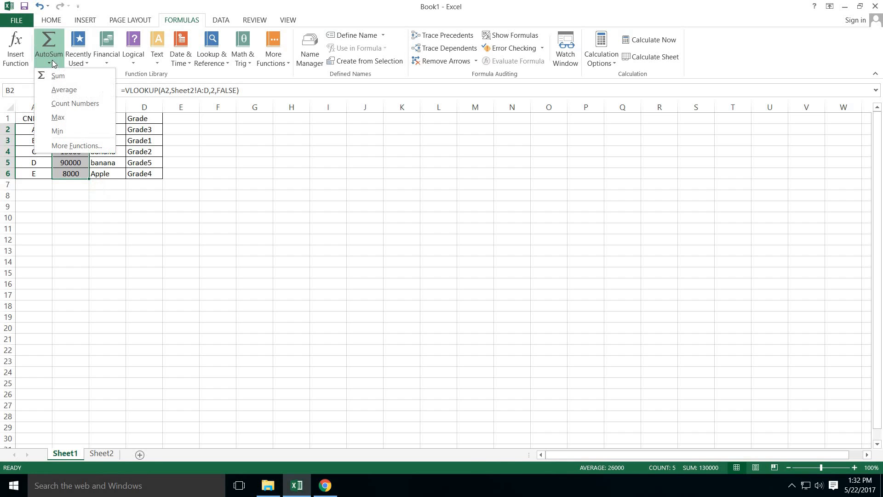
click(60, 132)
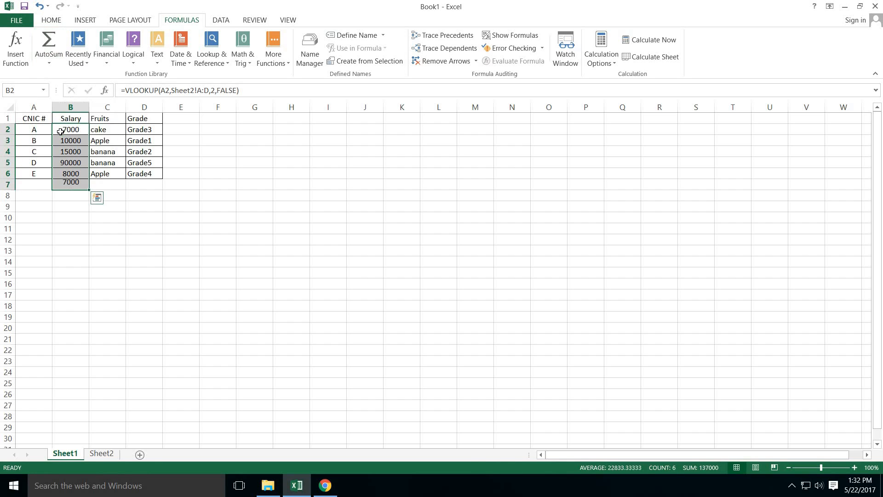
click(80, 185)
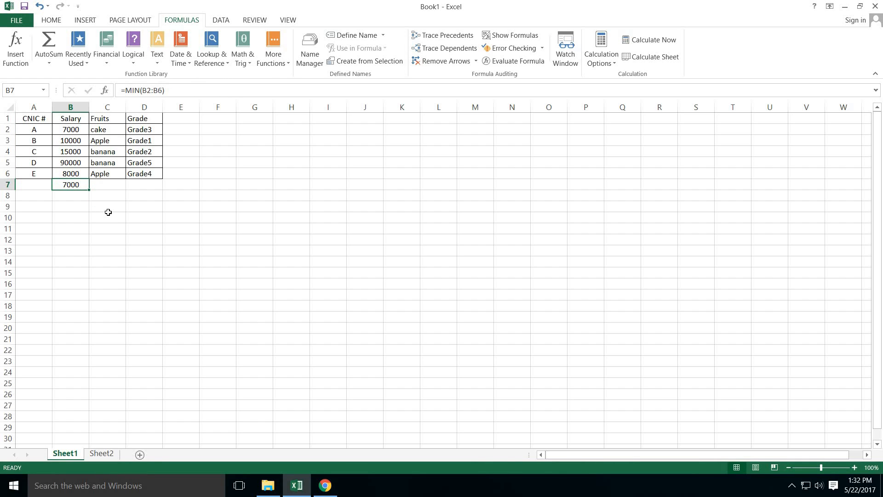
Step: Replace the minimum in B7 with the maximum of the salaries in B2:B6 using AutoSum's Max function, and check its formula
key(Delete)
drag(71, 131, 72, 174)
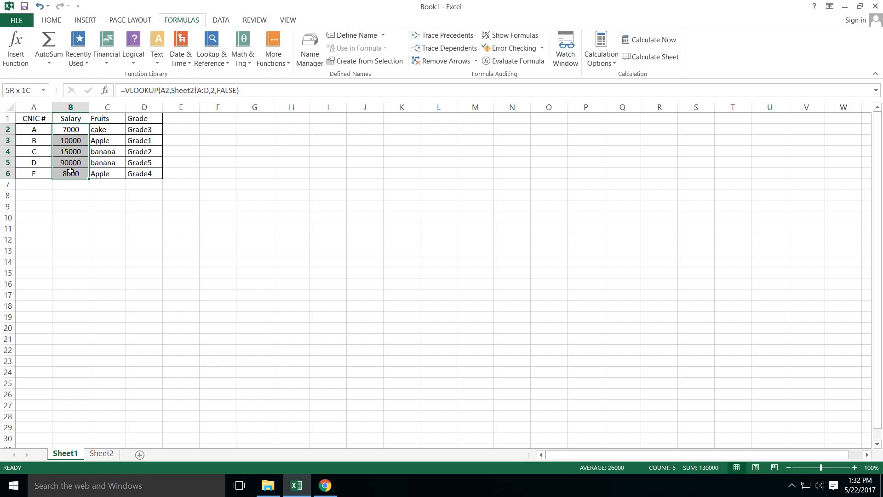
click(59, 59)
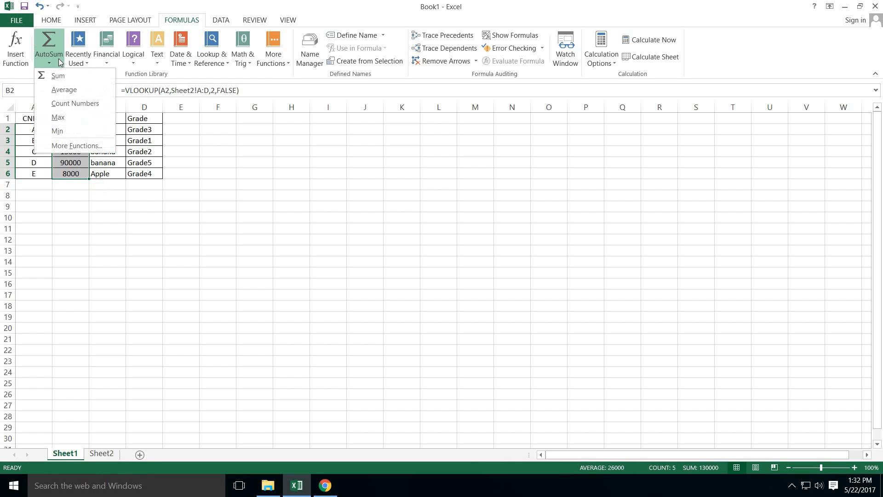
click(58, 117)
click(65, 183)
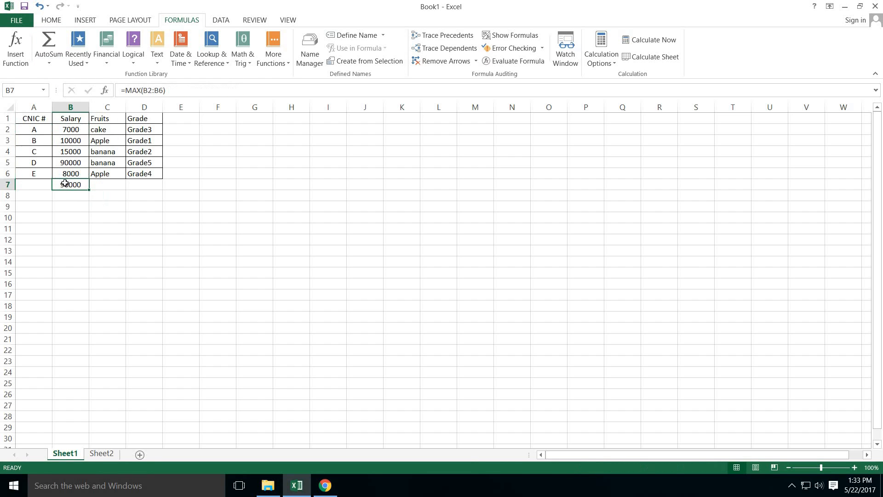
Step: Replace the maximum in B7 with a count of the salaries in B2:B6 using AutoSum's Count Numbers function
key(Delete)
drag(73, 130, 74, 174)
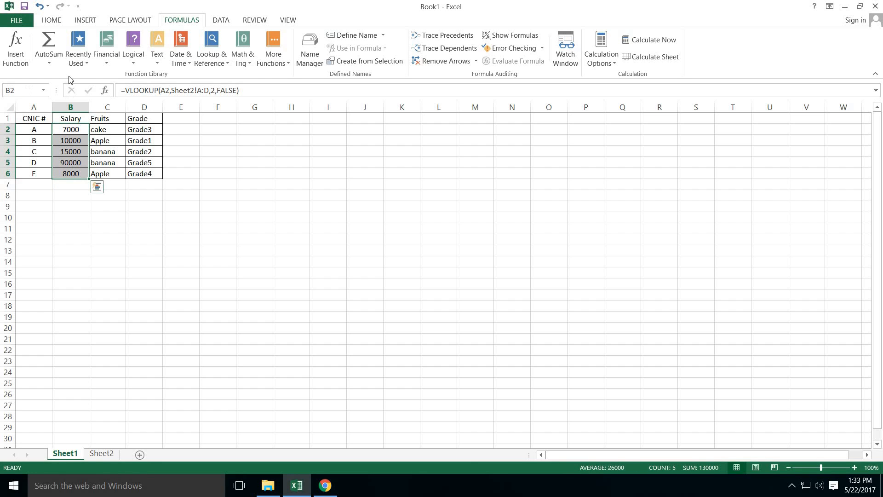
click(53, 63)
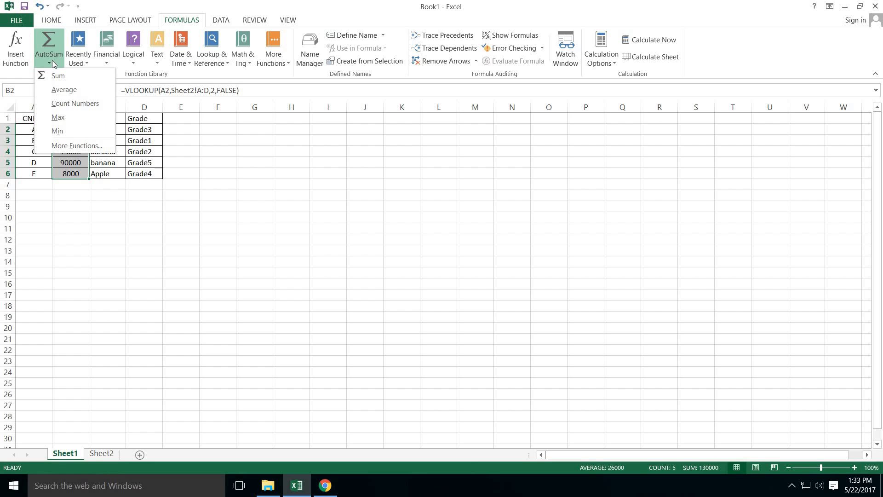
click(76, 104)
click(72, 216)
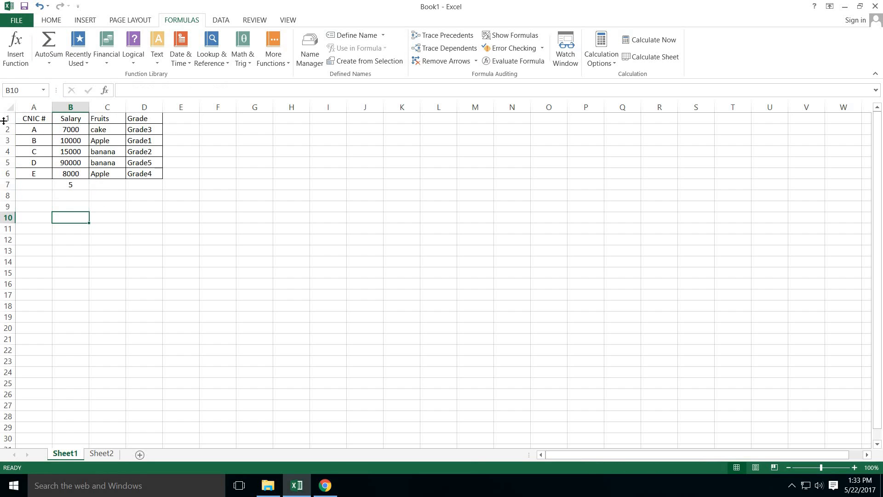
Step: Go through the salary cells B2 to B6 one by one, check the count formula in B7, and clear B7
click(59, 131)
click(63, 141)
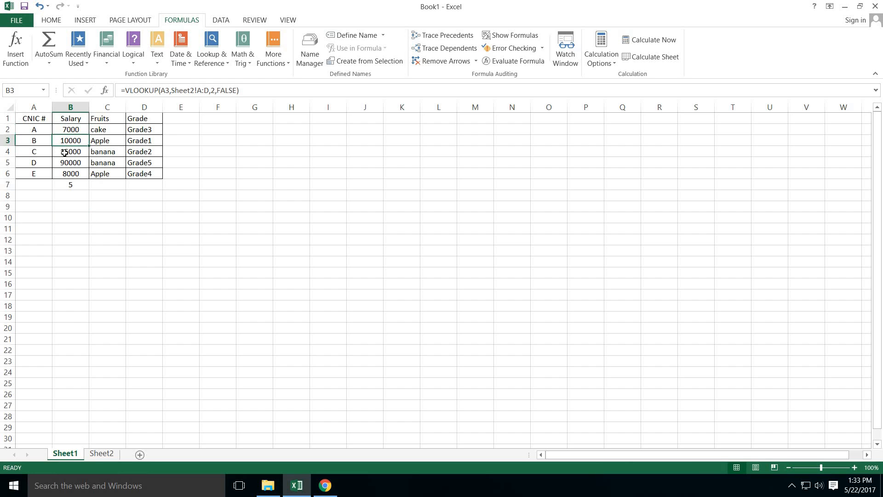
click(64, 153)
click(68, 164)
click(69, 174)
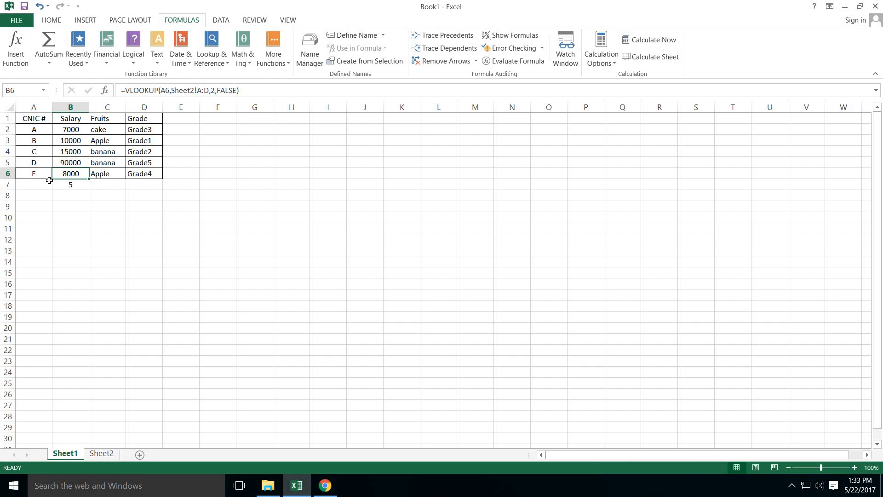
click(68, 184)
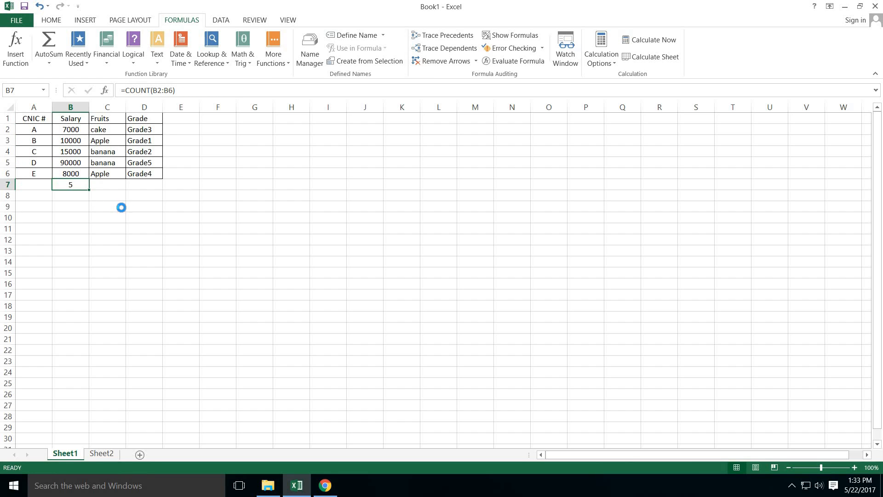
click(139, 205)
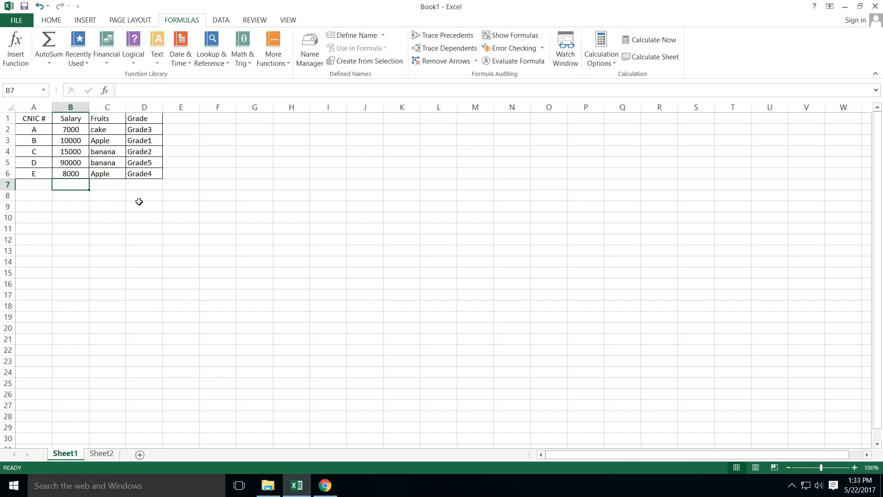
Step: Switch to Sheet2 to view the source table
click(91, 453)
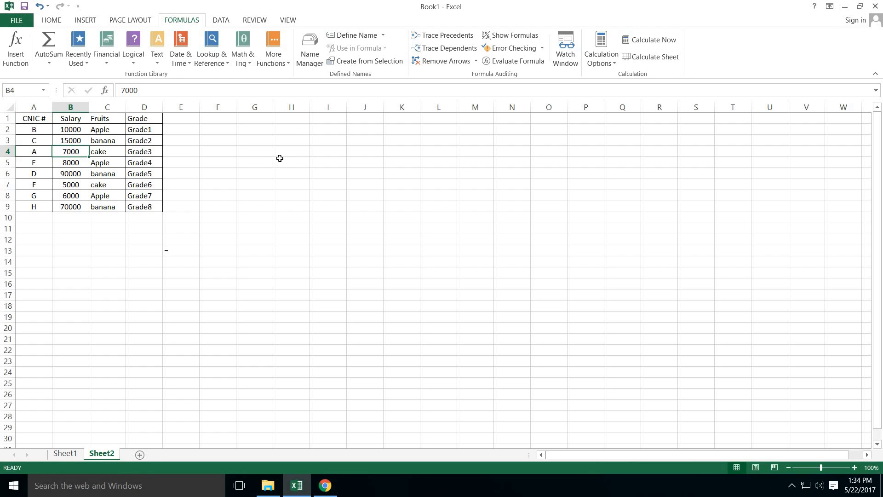
click(792, 485)
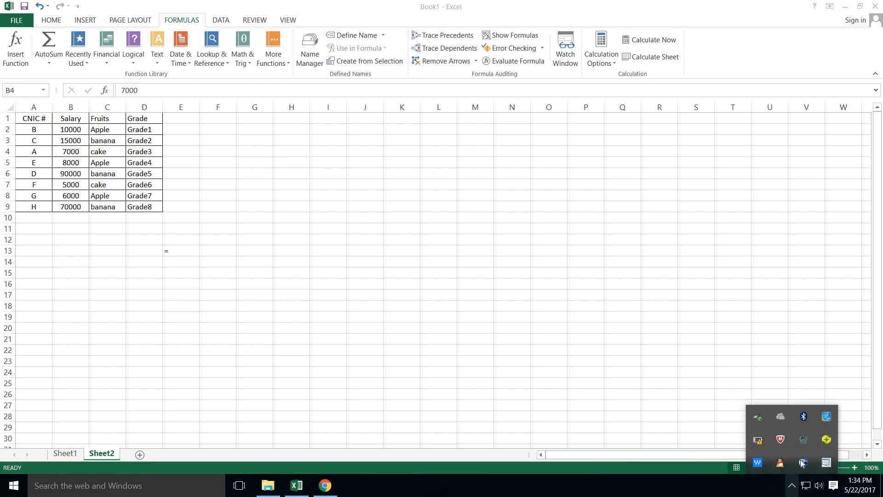
click(687, 347)
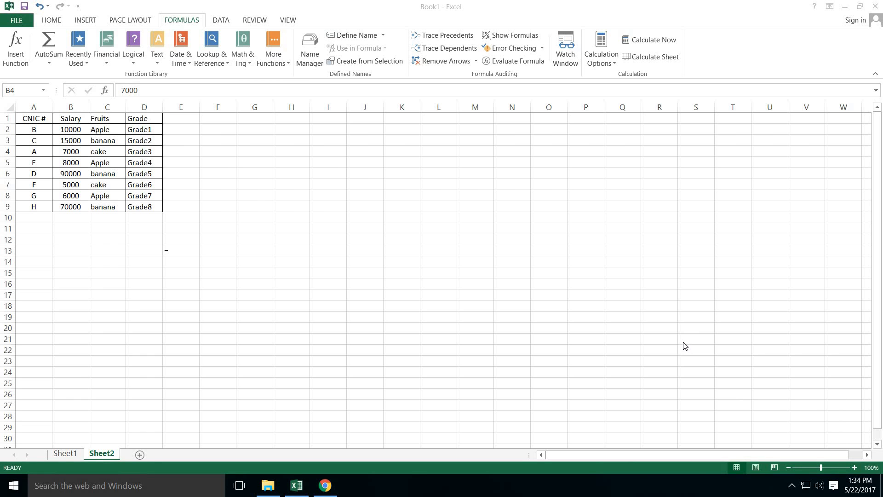
click(845, 6)
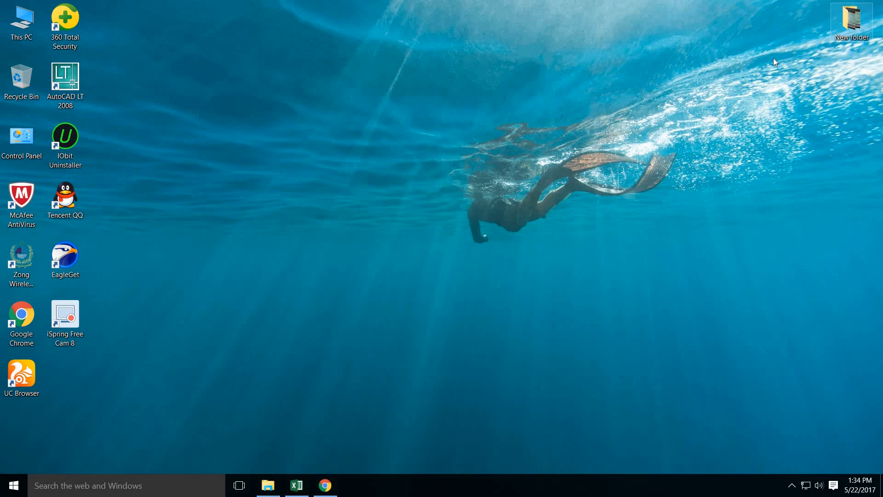
click(790, 486)
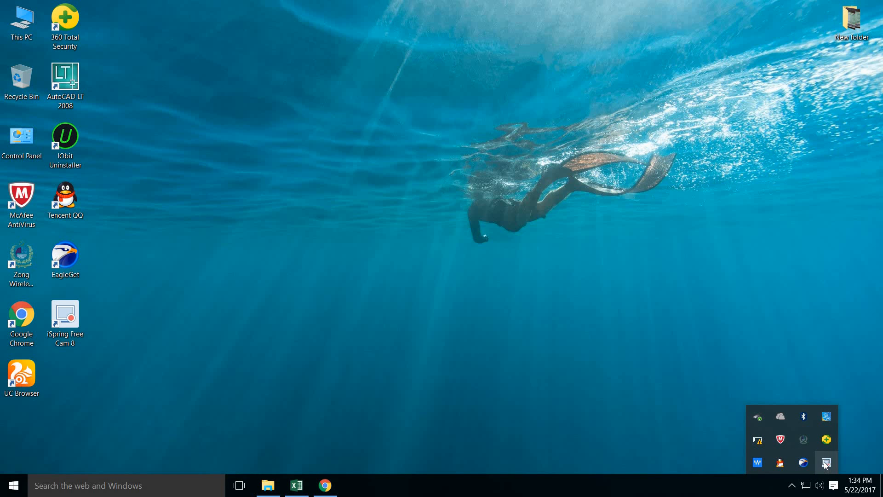